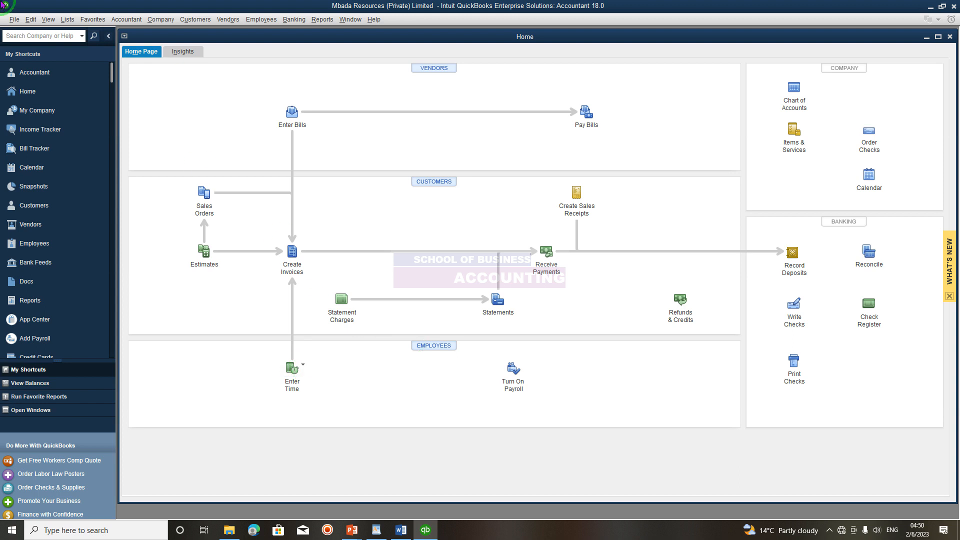
- Start creating a backup of the company file and choose a local backup as the save method
left_click(18, 25)
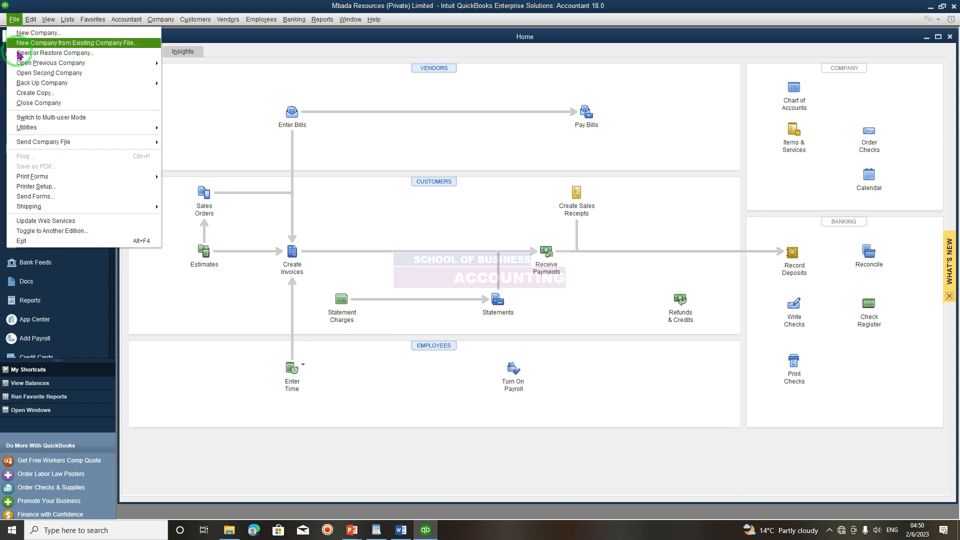
mouse_move(27, 86)
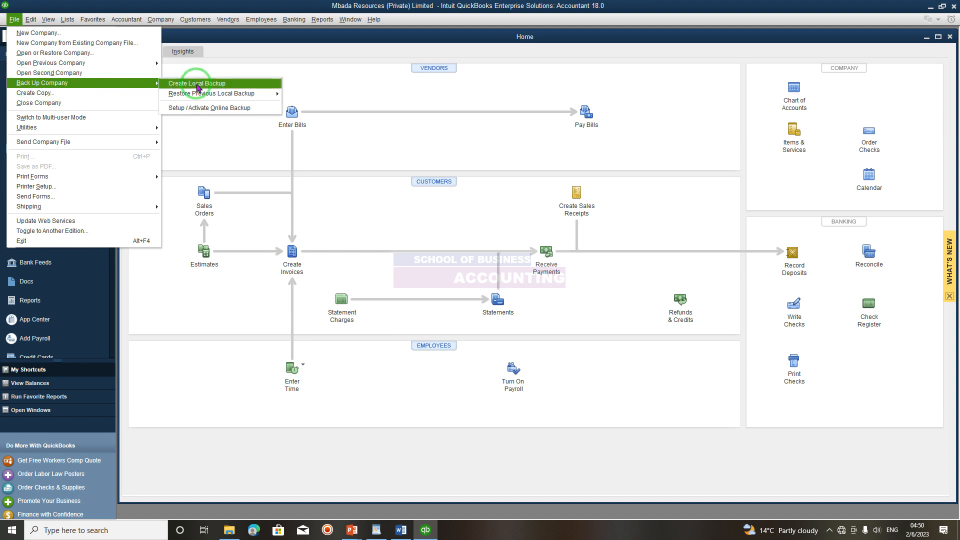
left_click(224, 83)
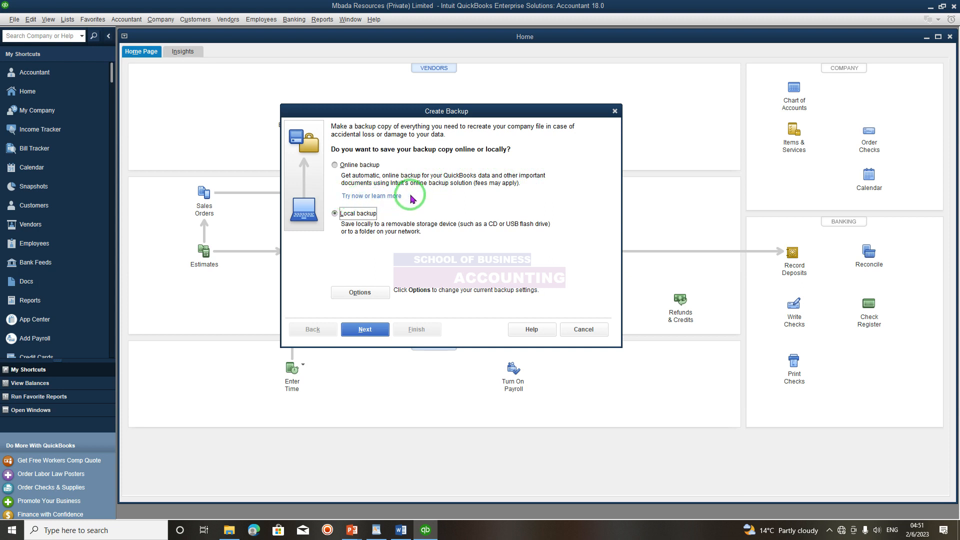
left_click(335, 166)
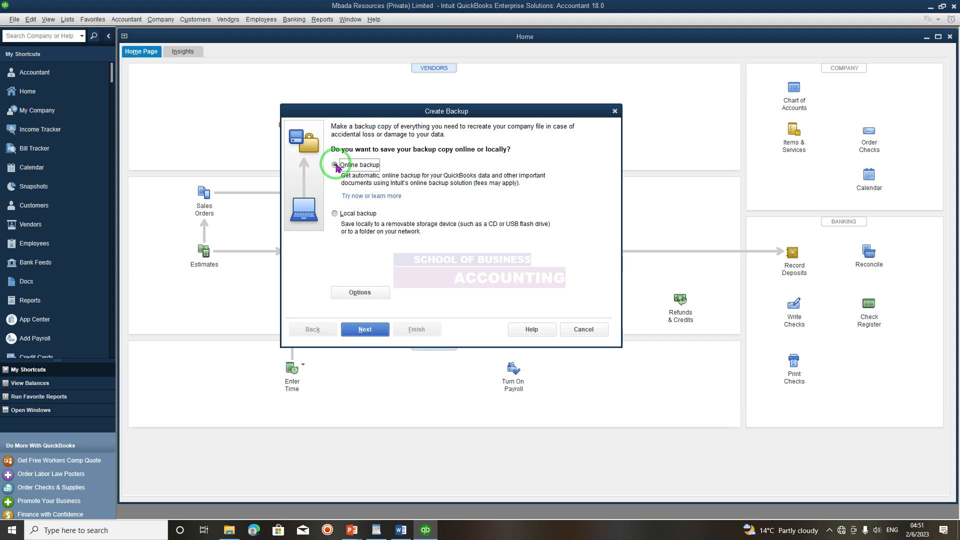
left_click(335, 215)
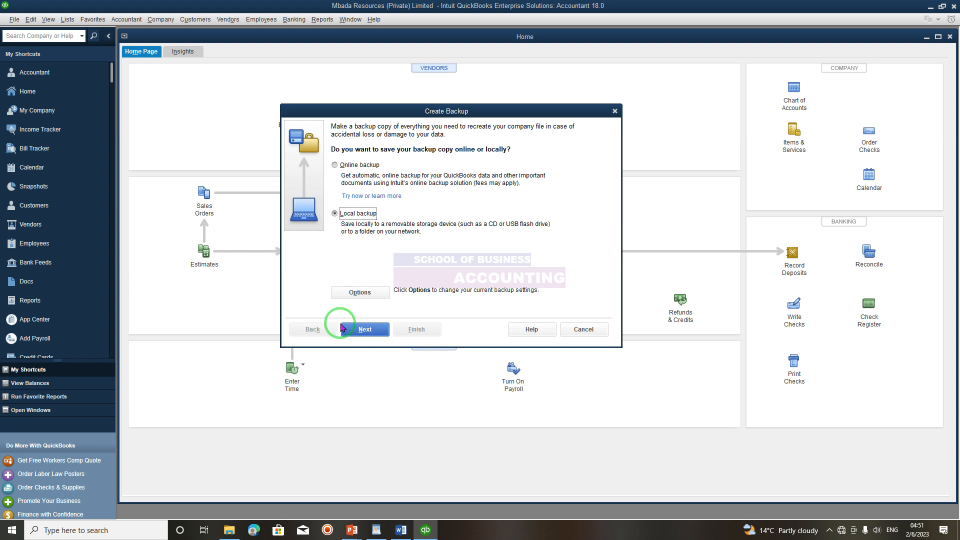
left_click(368, 331)
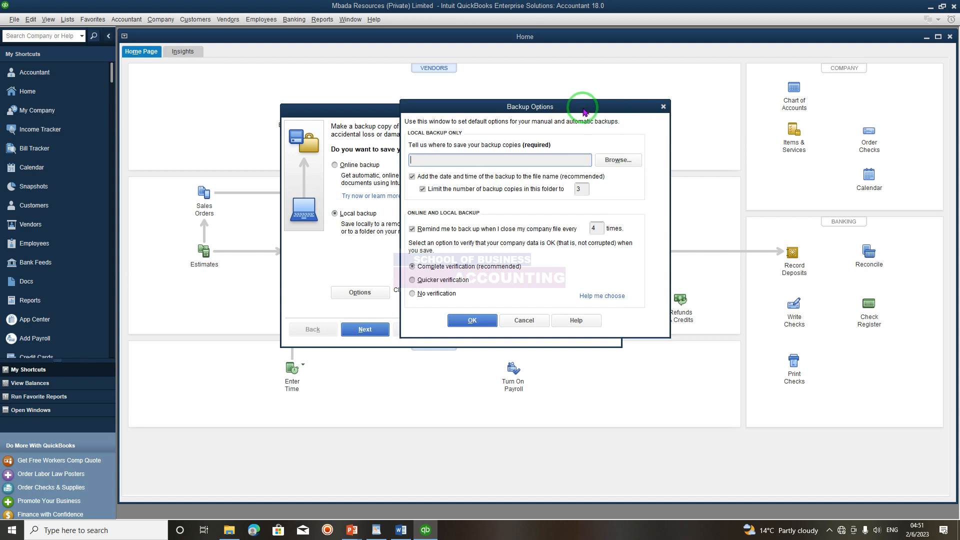
- Choose the Desktop folder under This PC as the location for the backup copies
left_click_drag(583, 110, 490, 110)
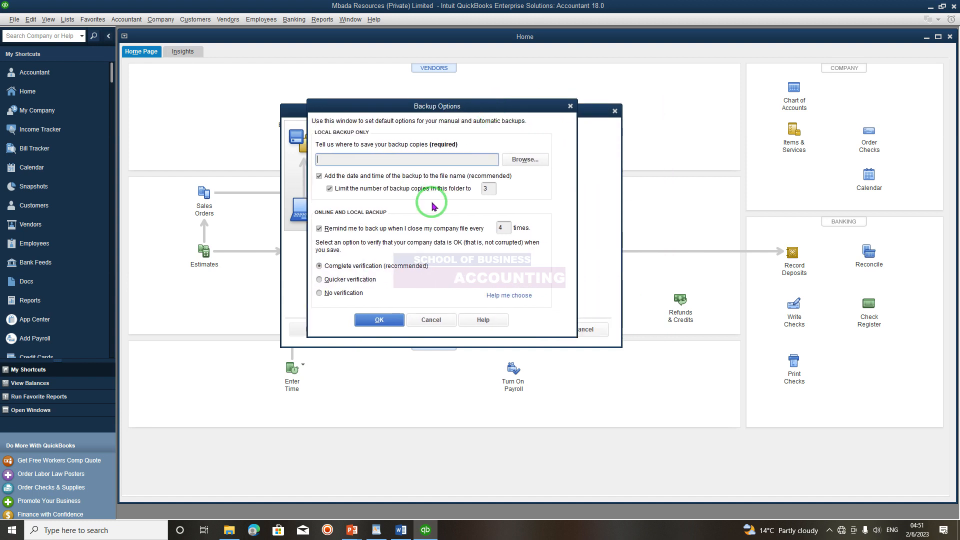
left_click(345, 148)
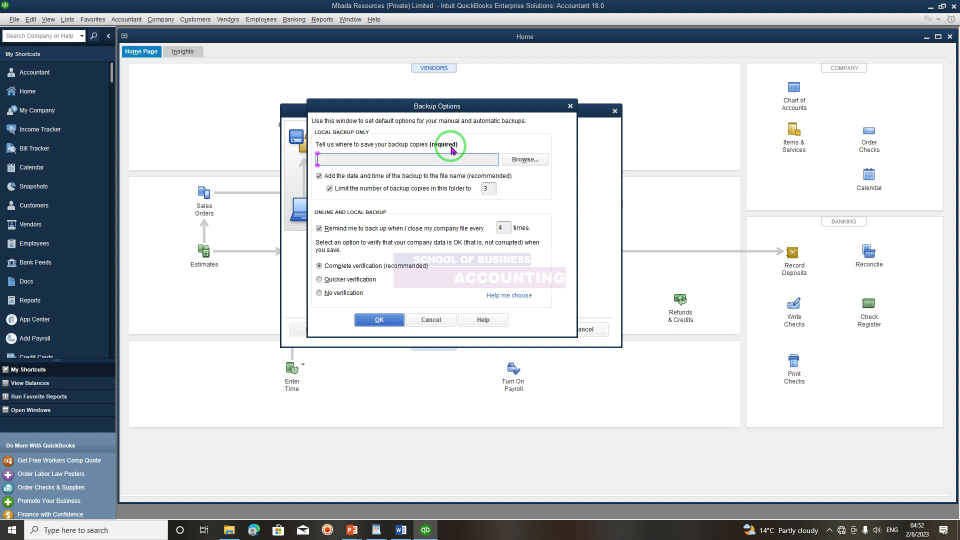
left_click(520, 160)
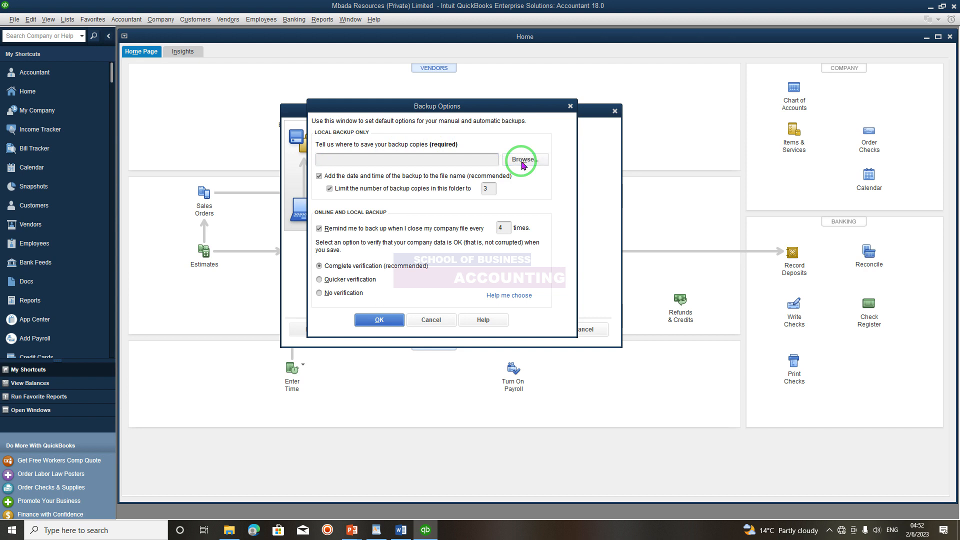
left_click_drag(472, 180, 353, 111)
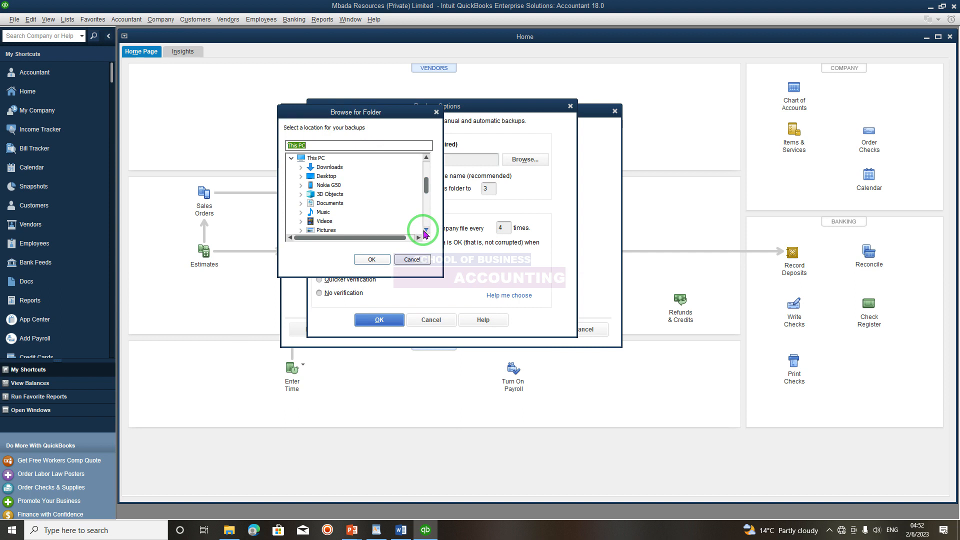
left_click(330, 177)
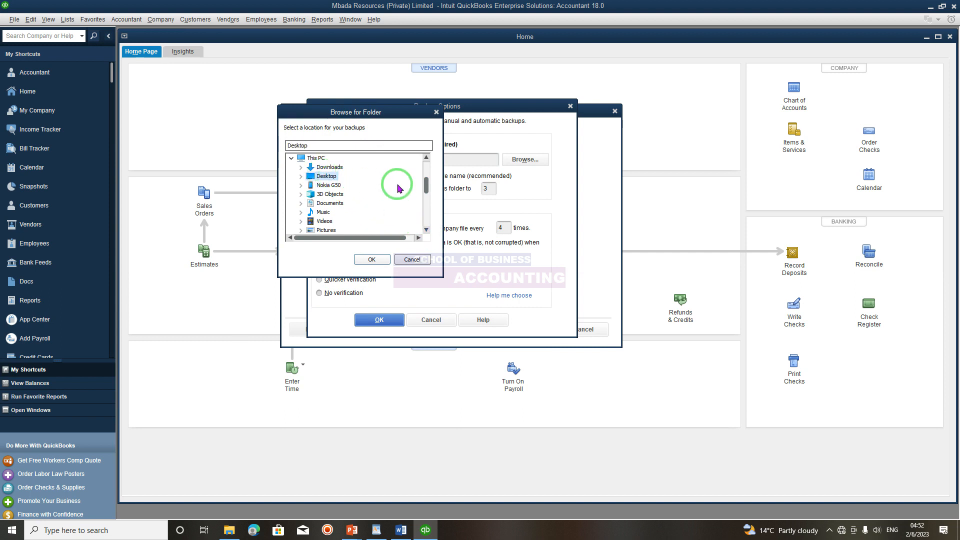
left_click(370, 259)
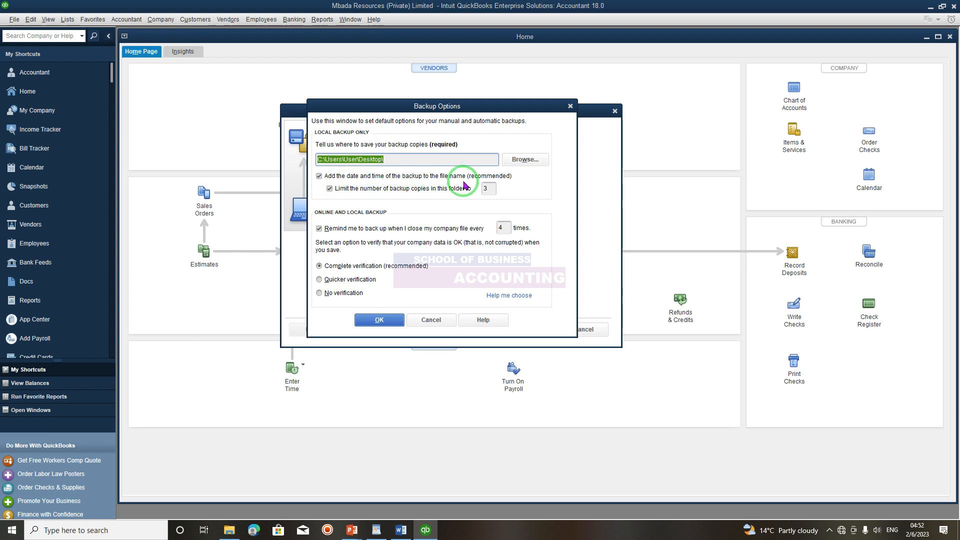
- Limit the number of backup copies in the folder to 3 and accept the backup options with the chosen location on drive C:
left_click(330, 188)
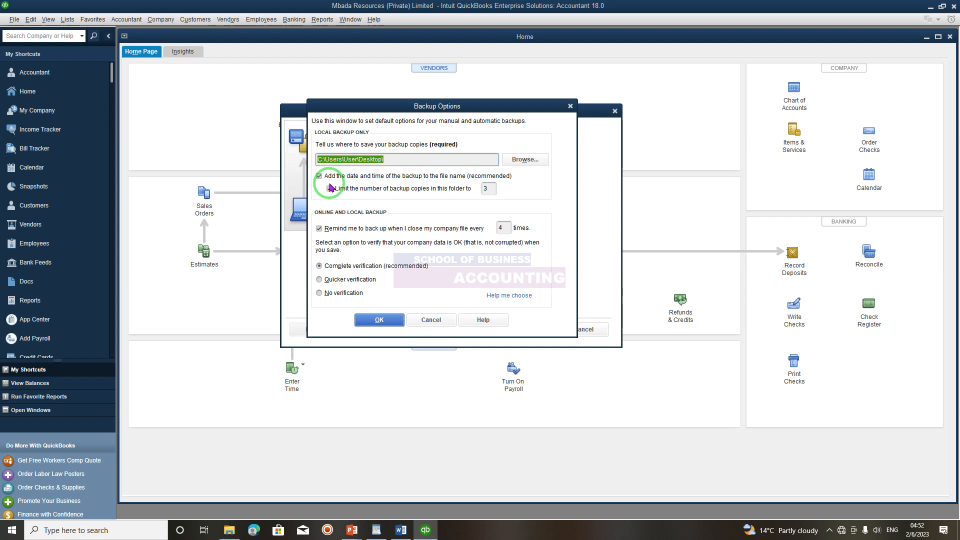
left_click(330, 188)
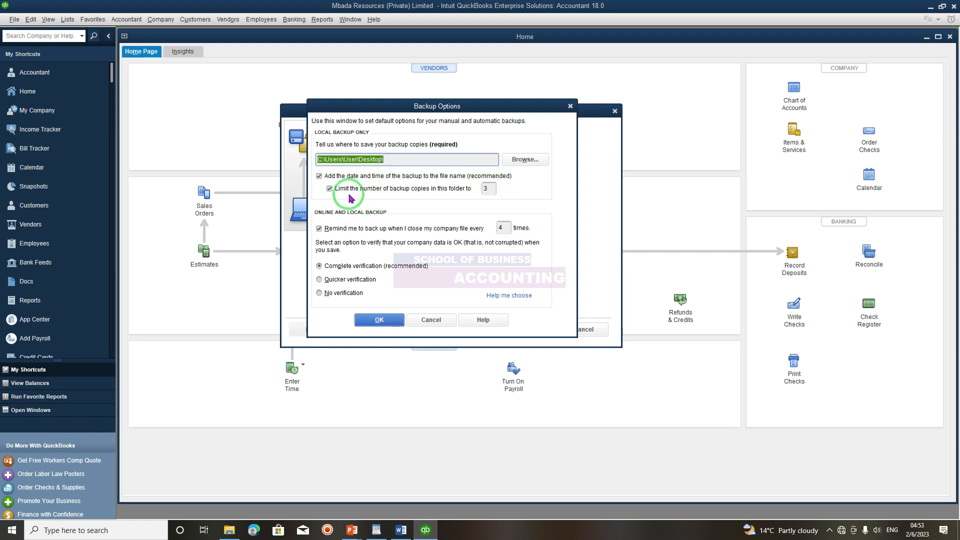
left_click(488, 189)
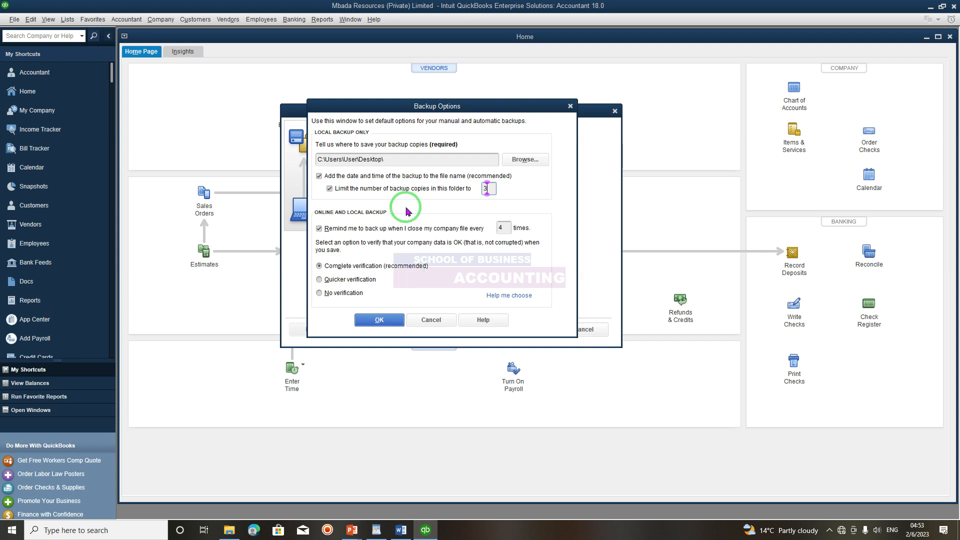
left_click(370, 323)
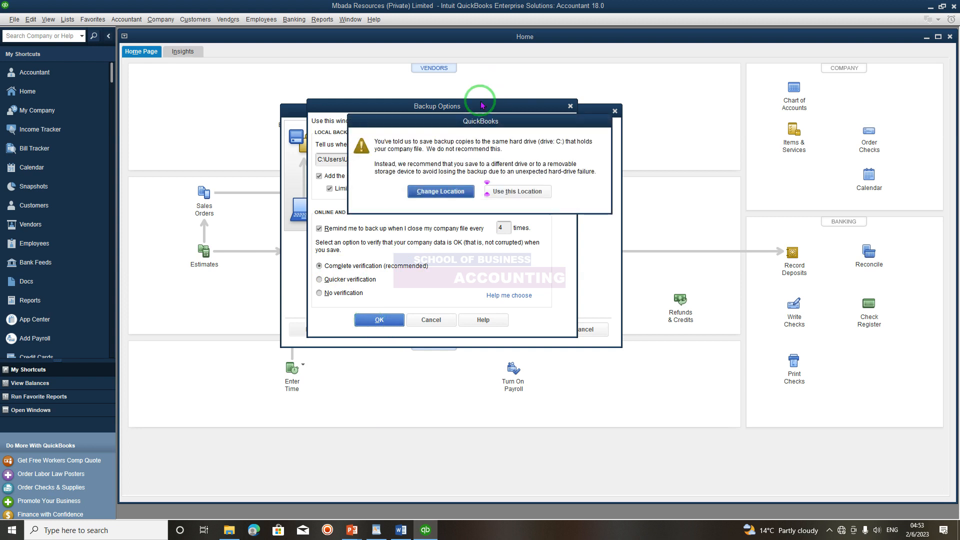
left_click_drag(479, 124, 403, 107)
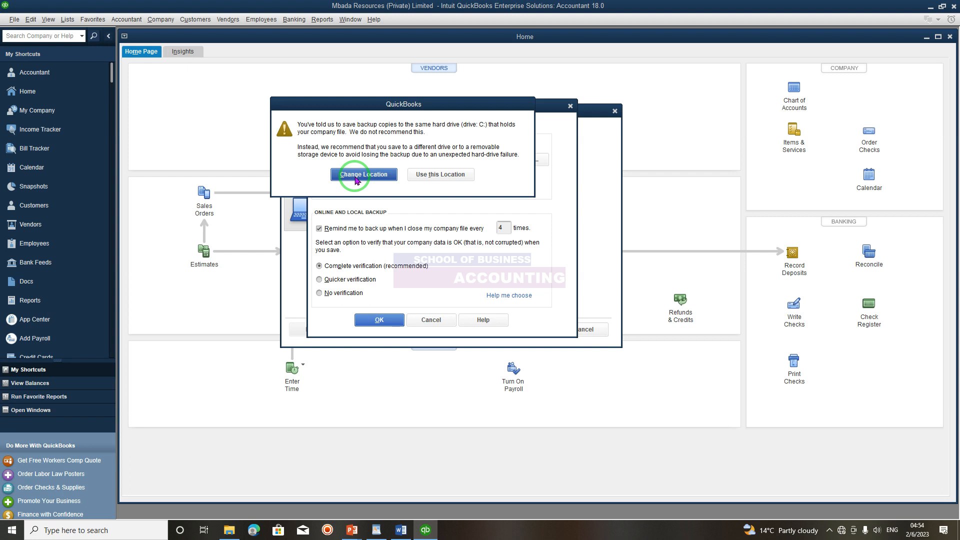
left_click(432, 178)
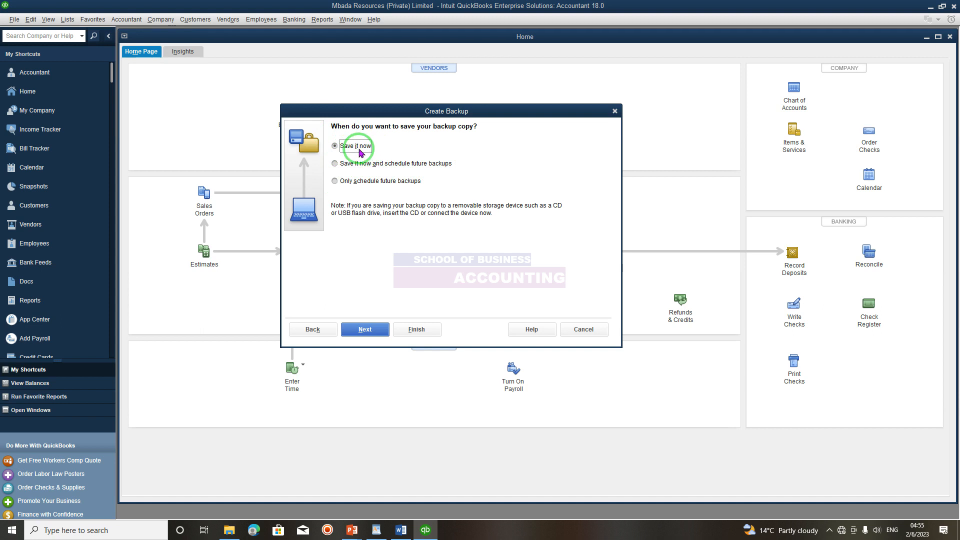
- Save the backup copy now to the Desktop as a QBW Backup file under the proposed file name
left_click(367, 329)
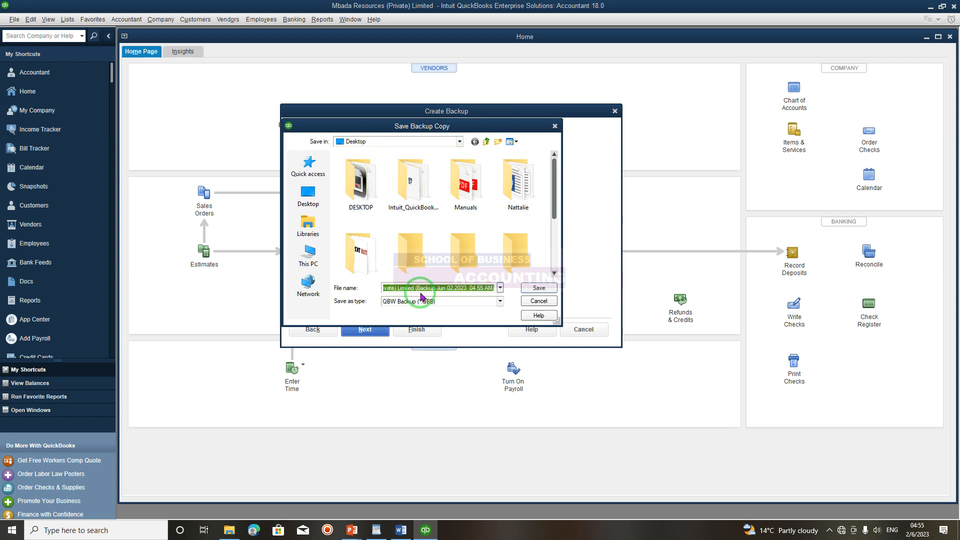
left_click(538, 288)
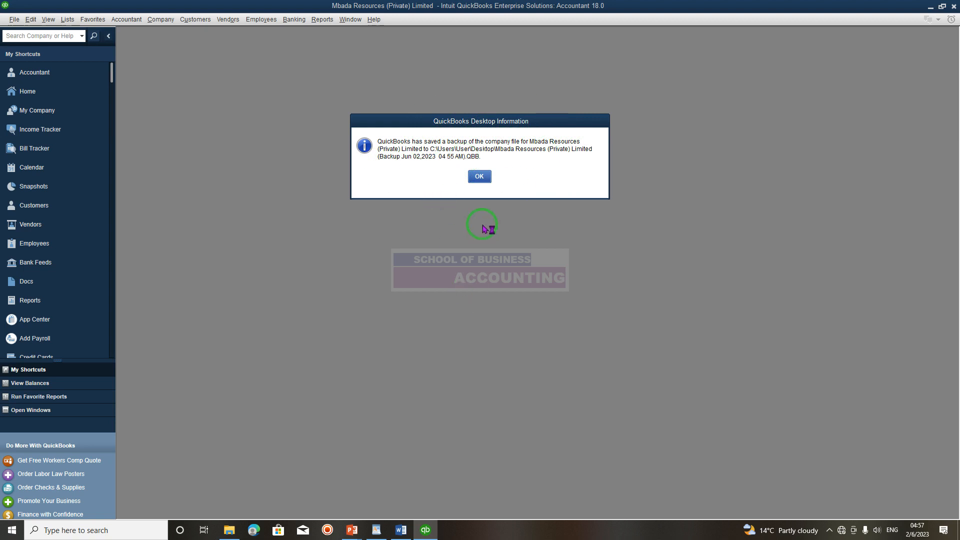
left_click(479, 177)
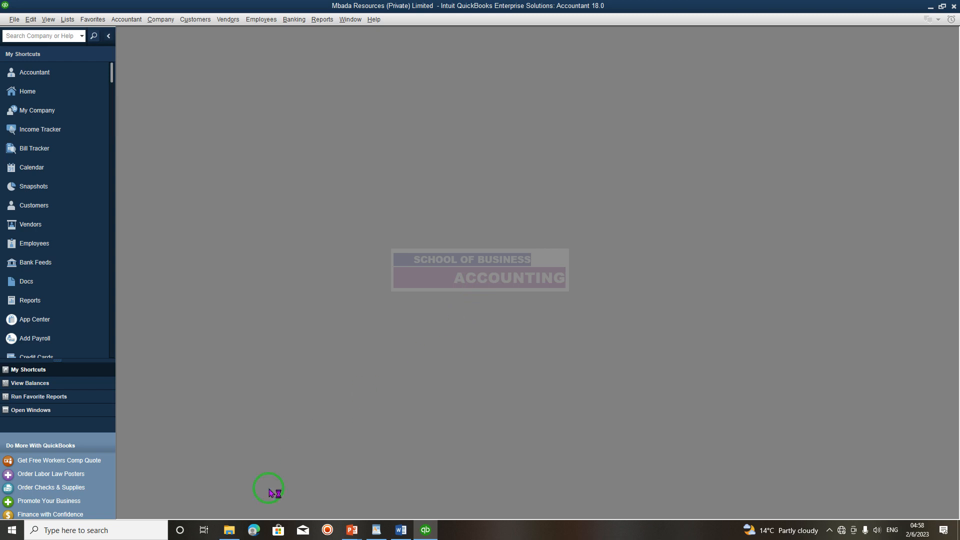
- Switch to File Explorer, maximize its window and open the Desktop folder
mouse_move(234, 534)
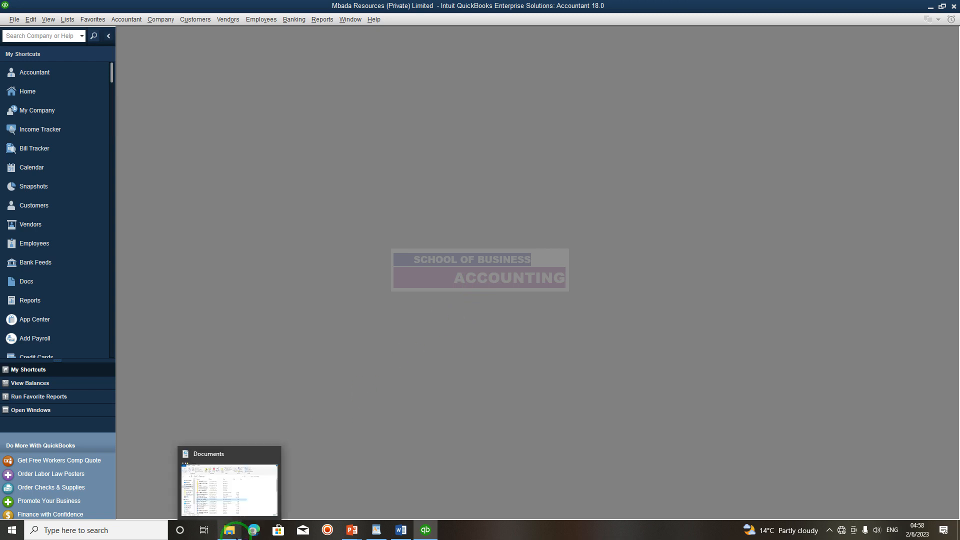
left_click(233, 535)
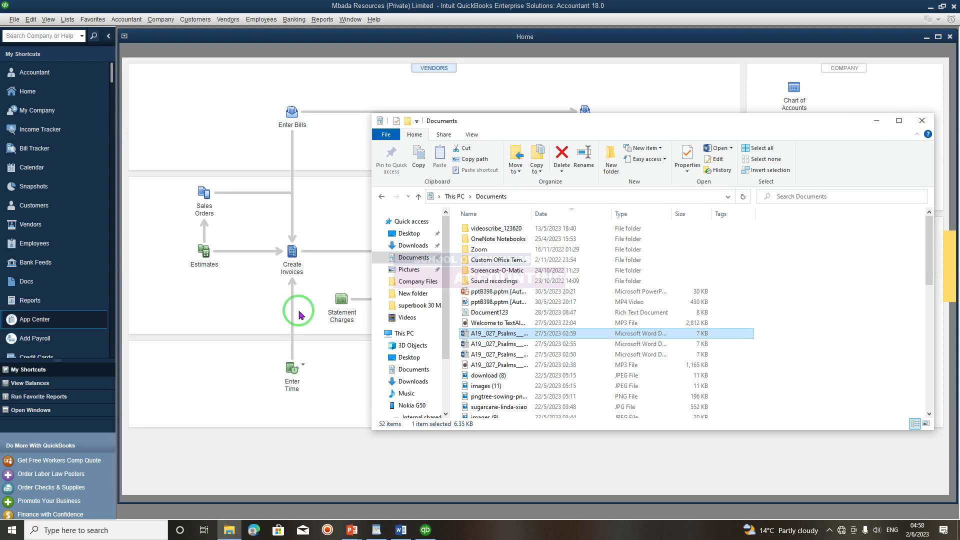
left_click(903, 126)
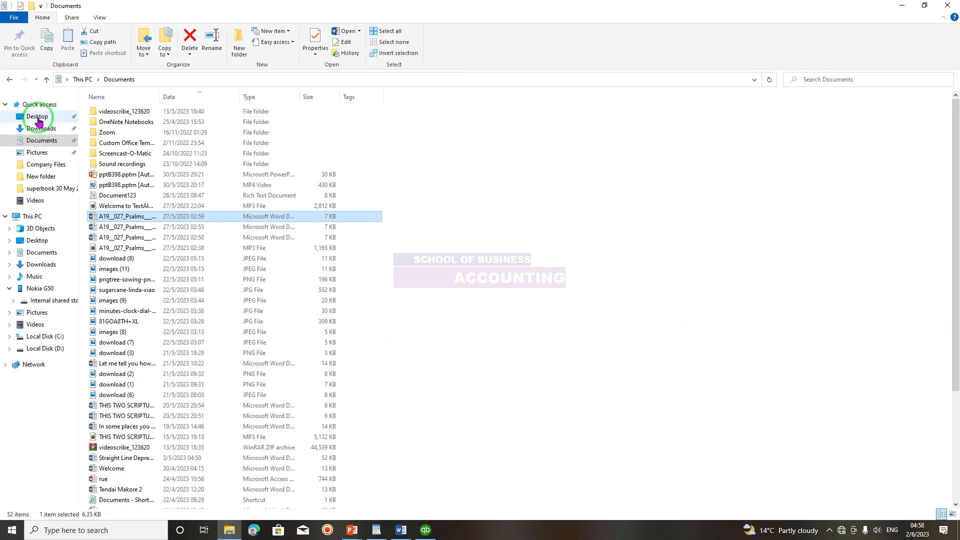
left_click(37, 119)
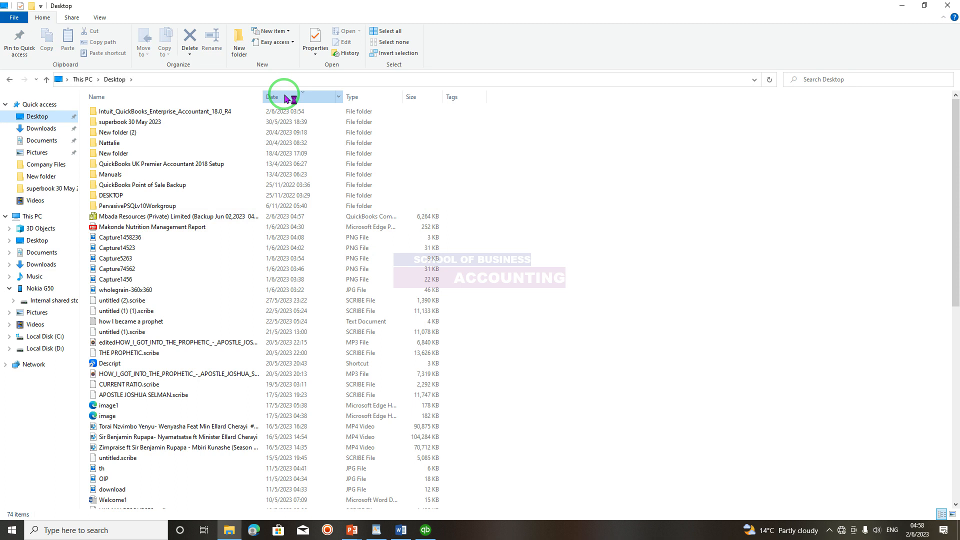
- Sort the Desktop files by date, newest first, and widen the Name column to show the Mbada Resources backup's full file name
left_click(285, 98)
left_click(286, 98)
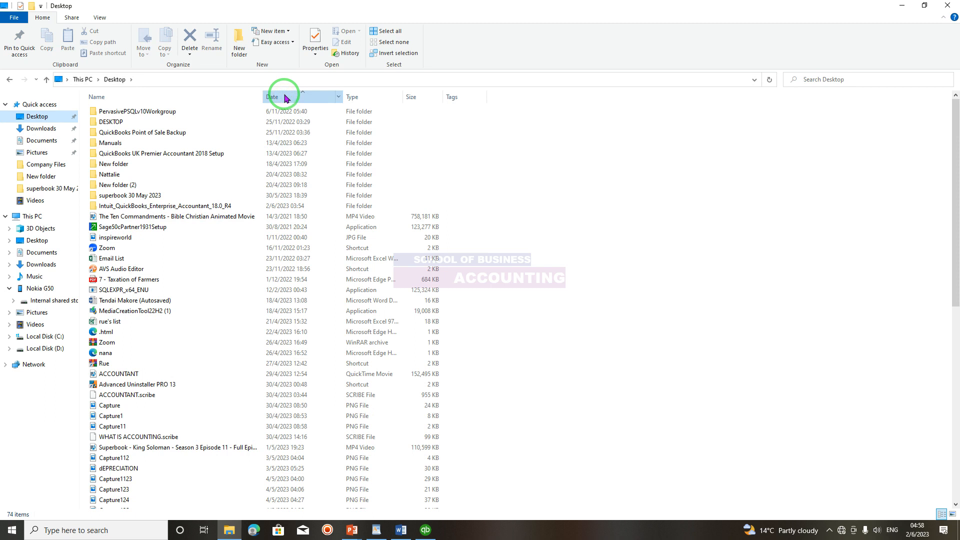
double_click(180, 216)
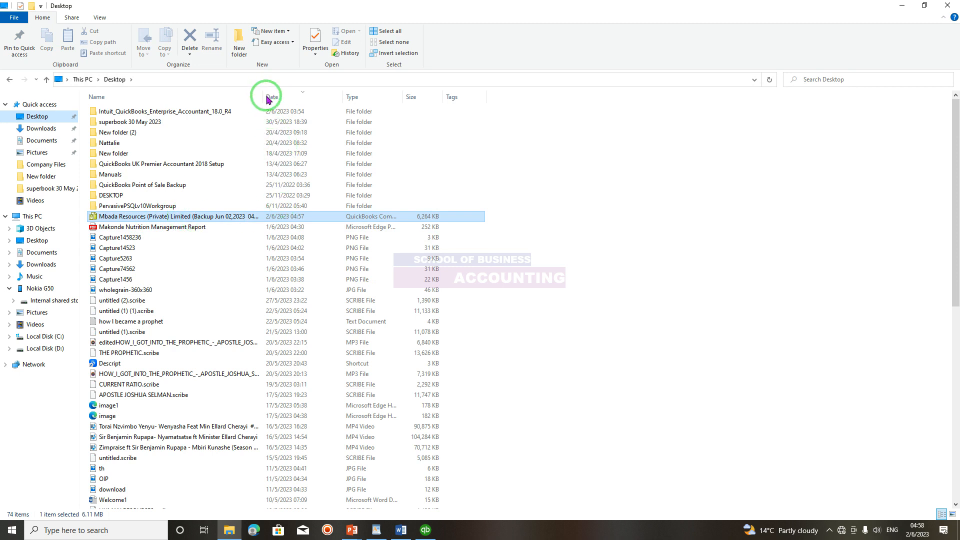
left_click_drag(346, 101, 371, 101)
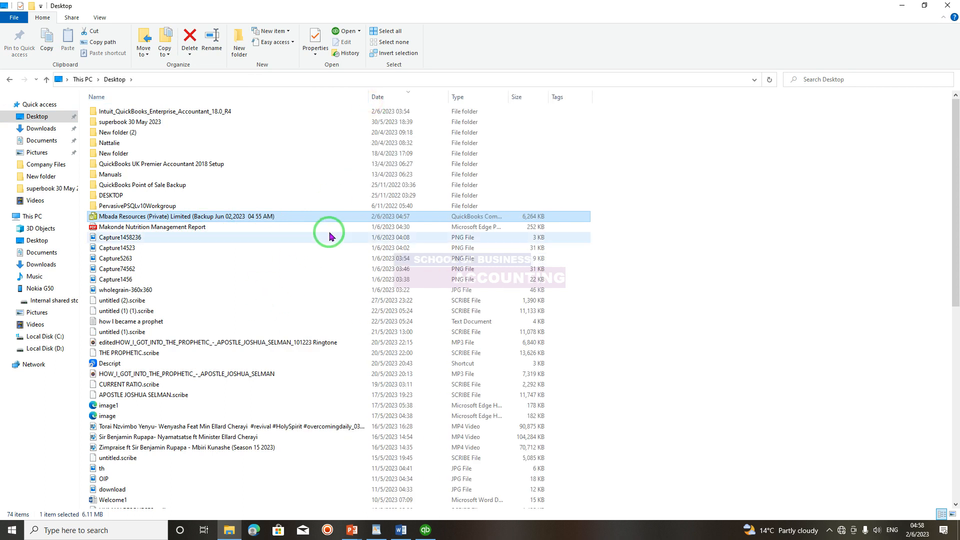
double_click(296, 222)
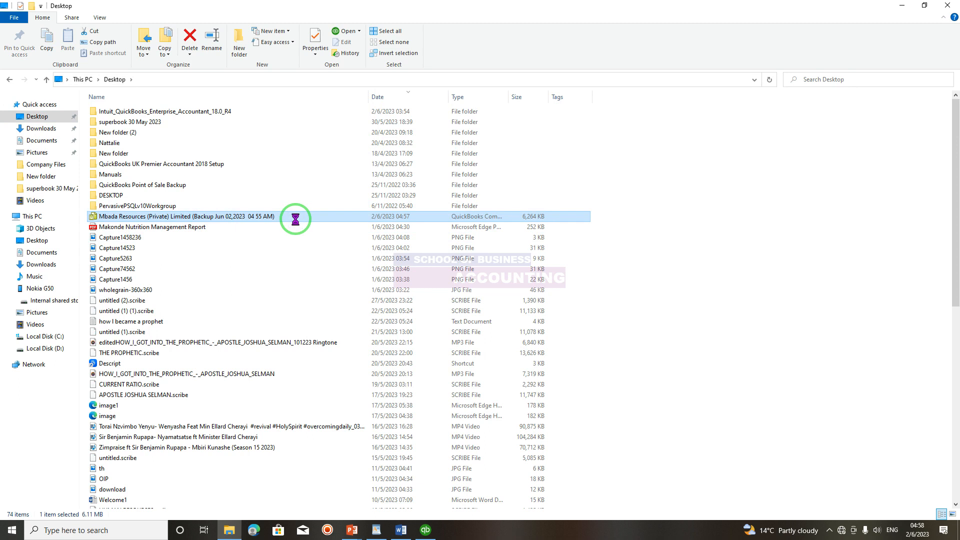
- Send the Mbada Resources (Private) Limited backup file to the Nokia G50 device and close File Explorer
right_click(296, 220)
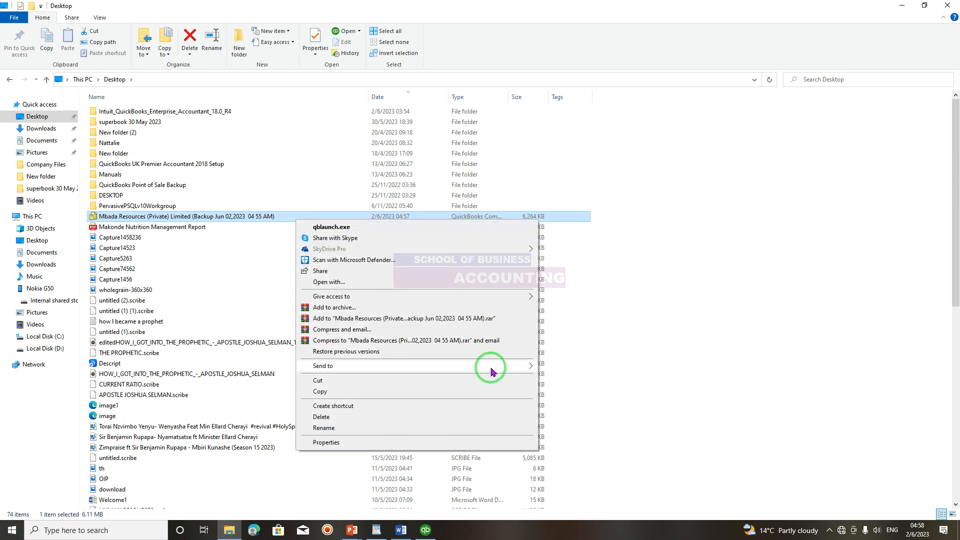
mouse_move(489, 365)
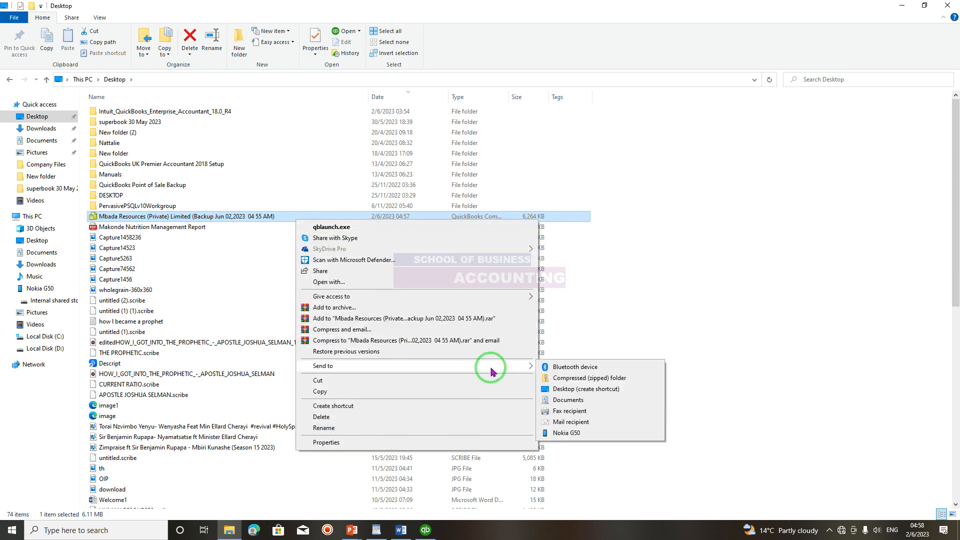
left_click(581, 439)
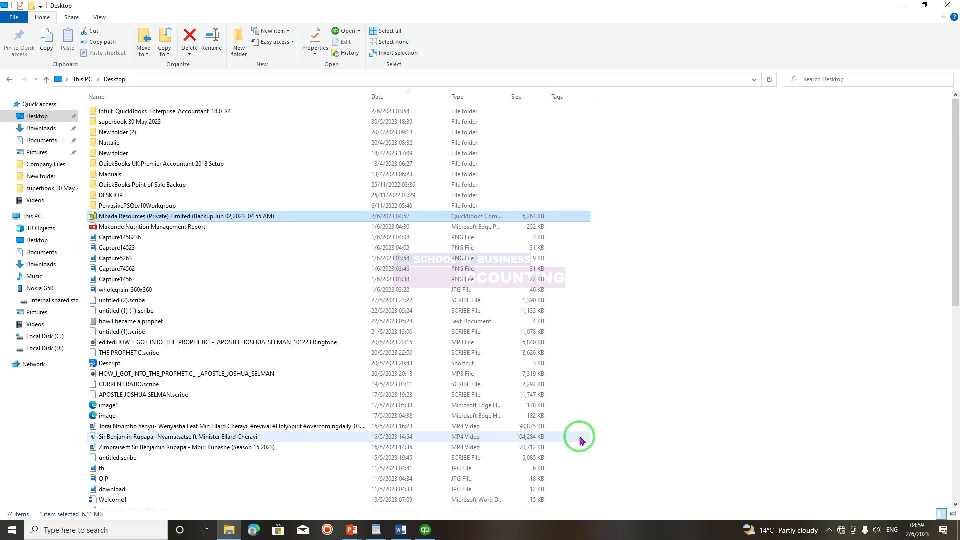
left_click(948, 6)
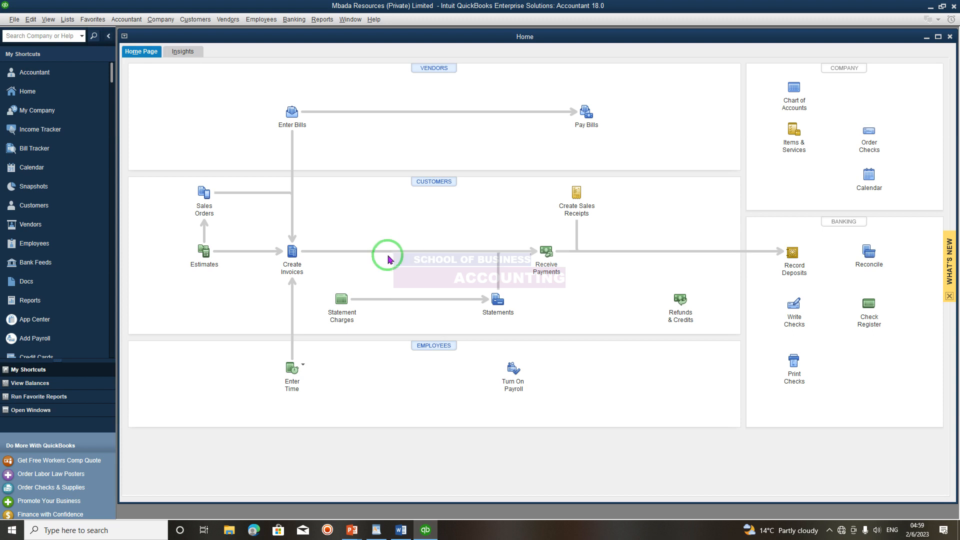
- Start restoring a company from a backup copy, with Local backup as the source
left_click(13, 20)
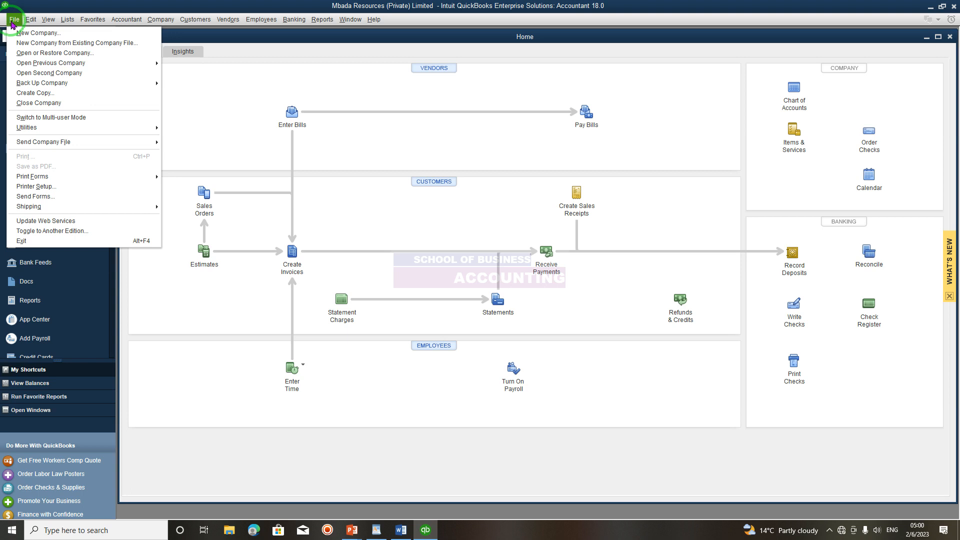
left_click(24, 54)
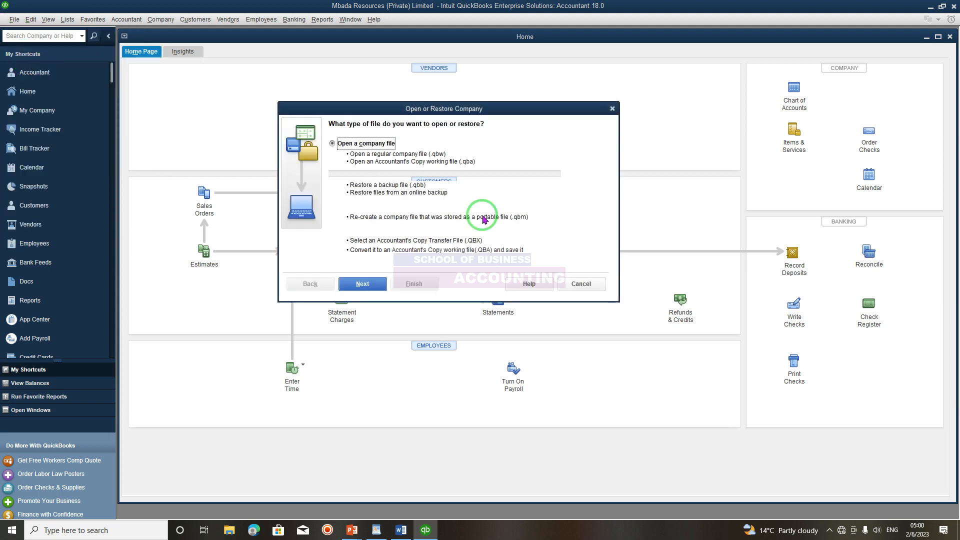
left_click_drag(516, 106, 571, 105)
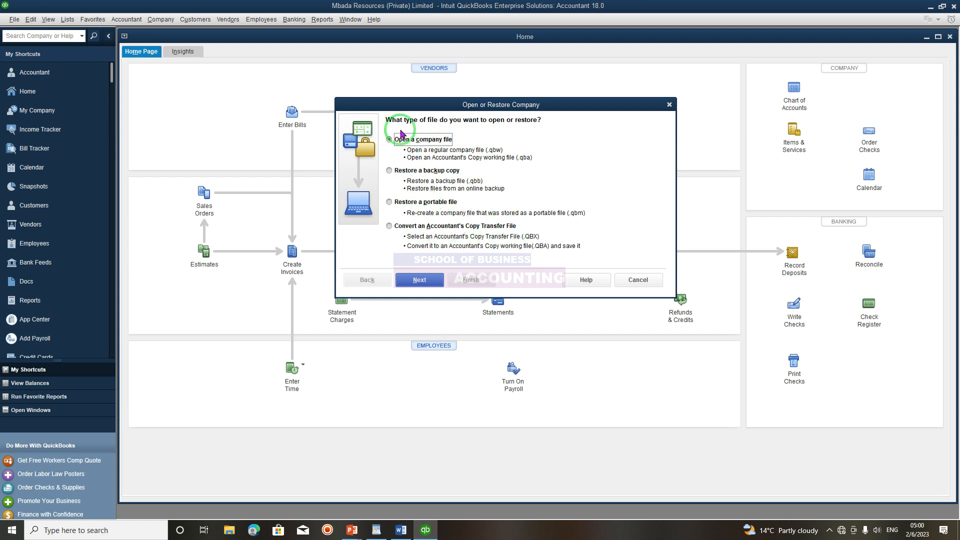
left_click(390, 171)
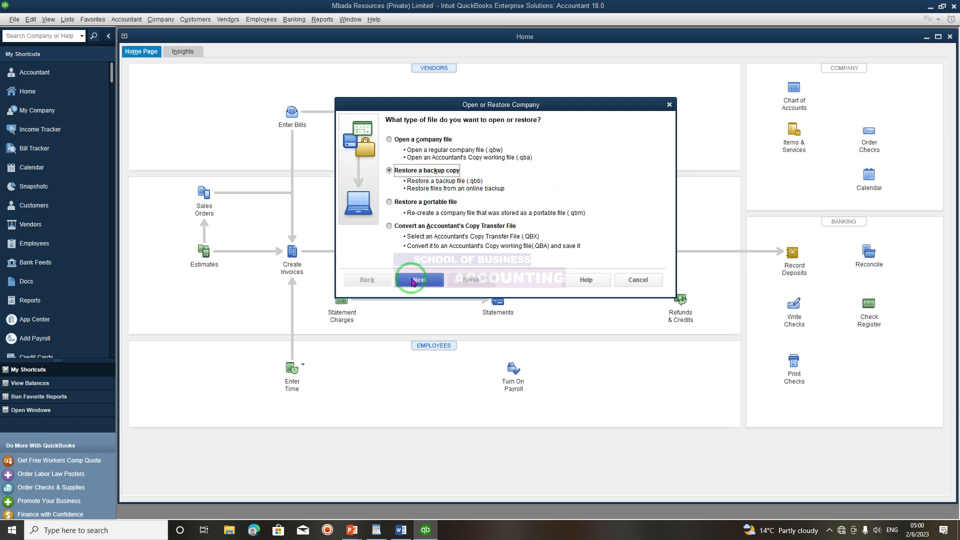
left_click(412, 281)
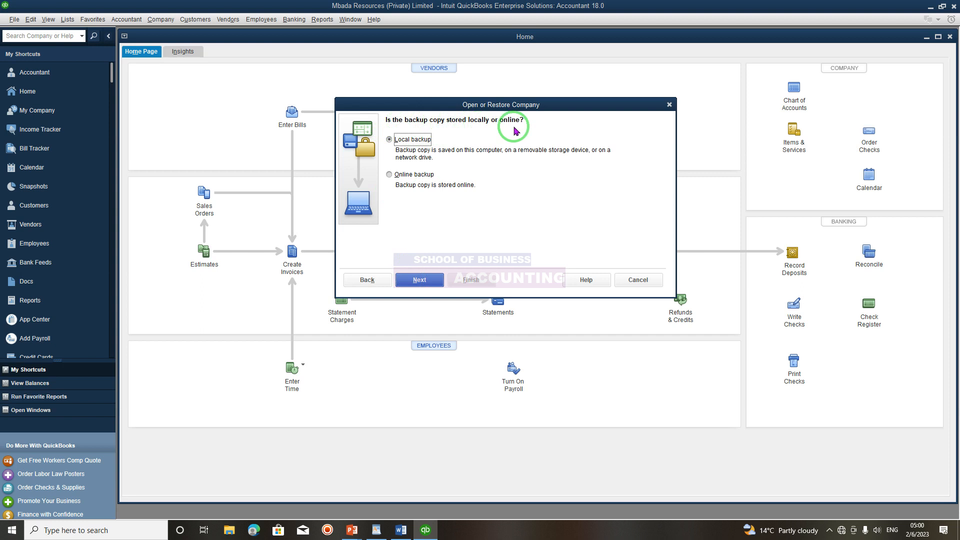
left_click(391, 178)
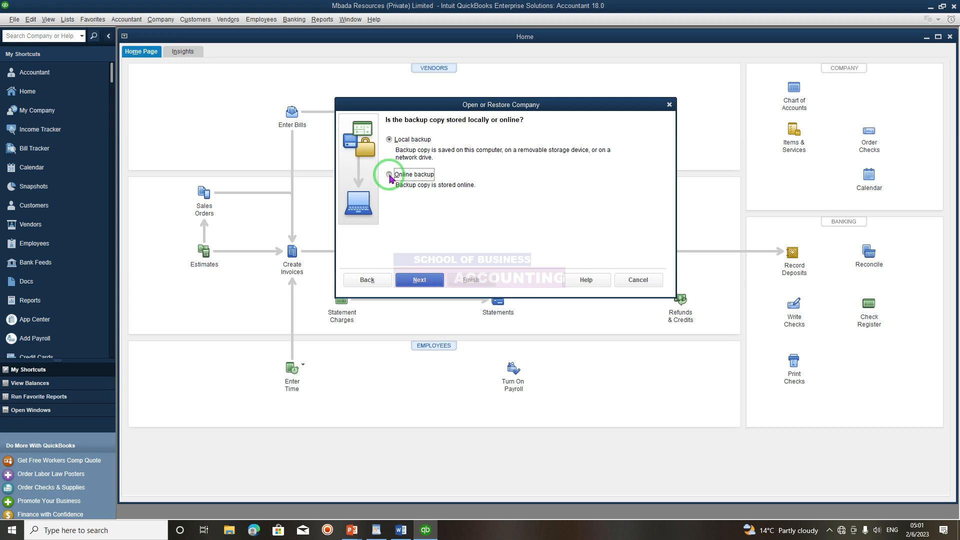
left_click(392, 141)
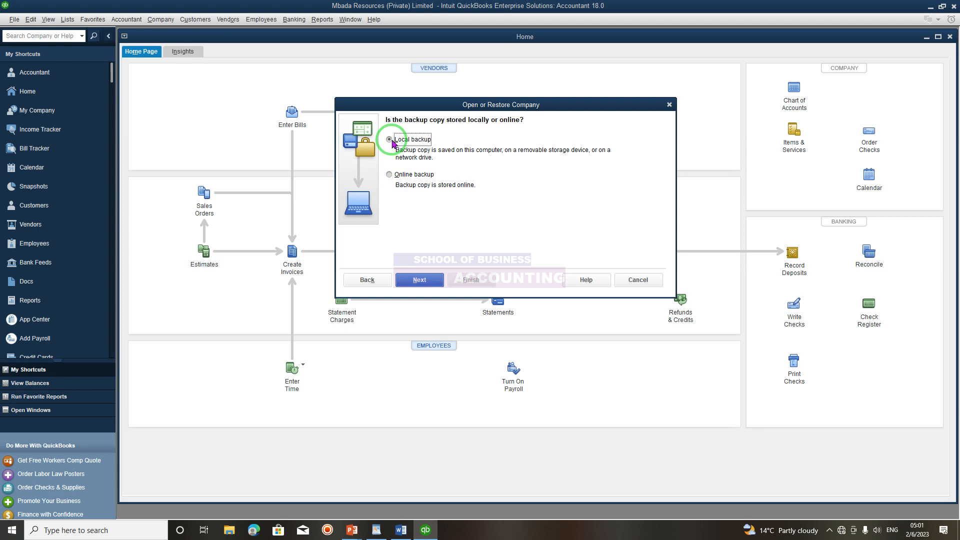
left_click(427, 280)
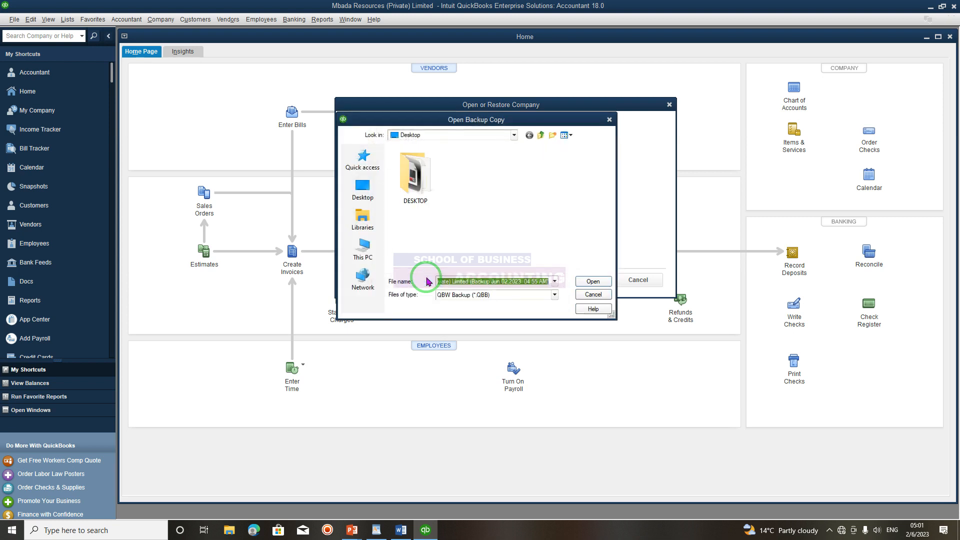
- Browse for the backup copy in the Nokia G50's Internal shared storage
left_click_drag(439, 124, 450, 82)
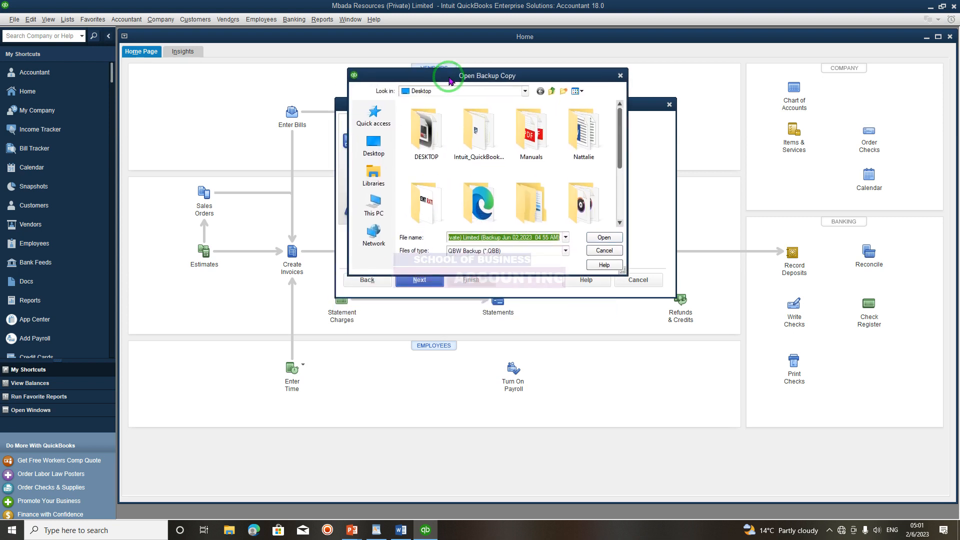
left_click(491, 134)
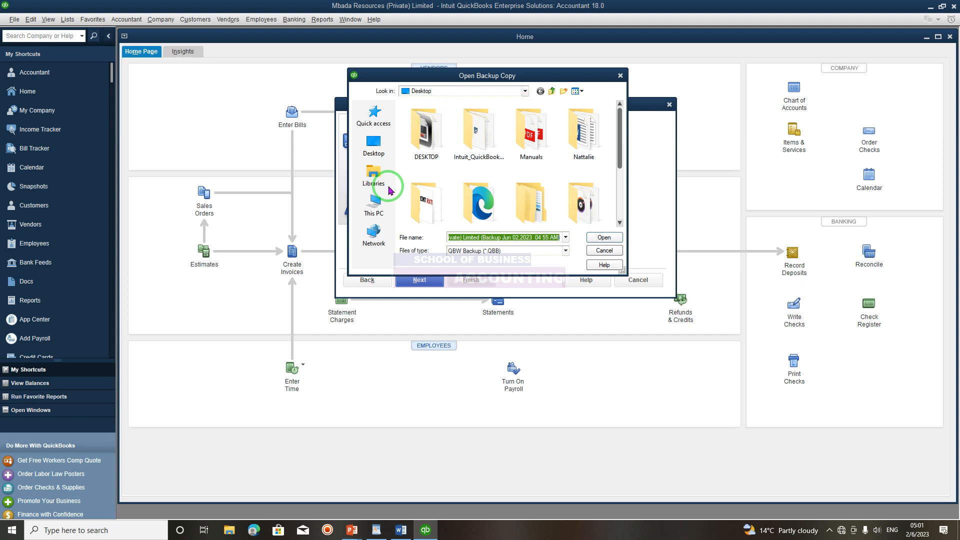
left_click(376, 210)
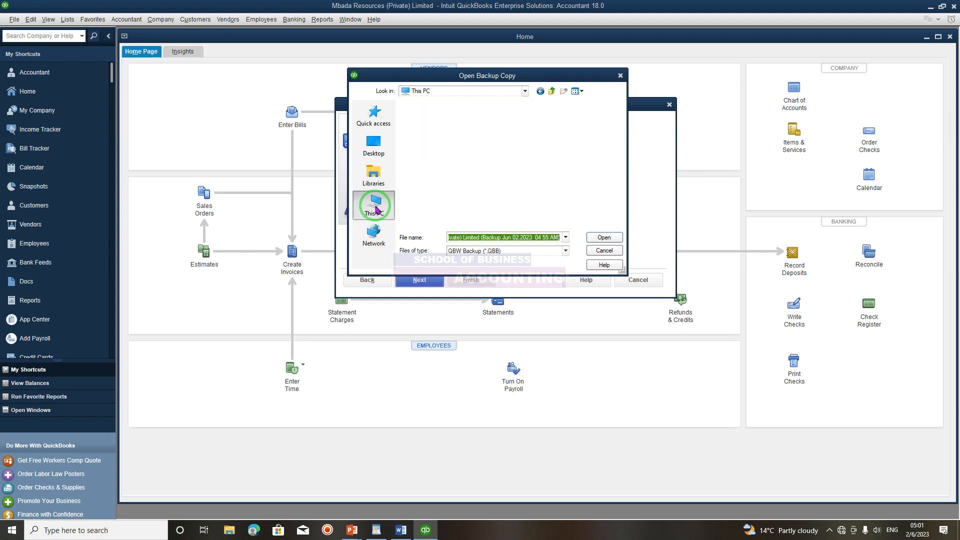
left_click_drag(620, 139, 631, 239)
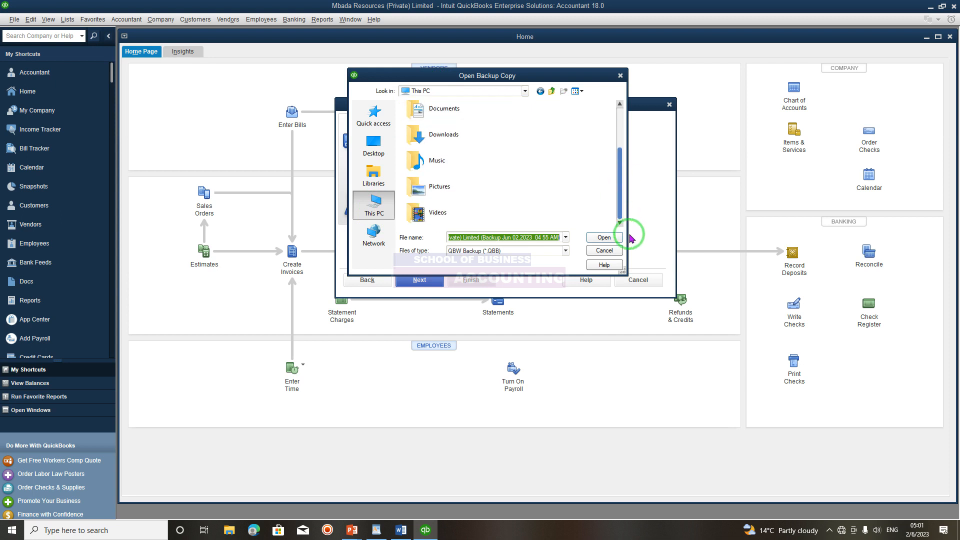
left_click_drag(626, 203, 614, 219)
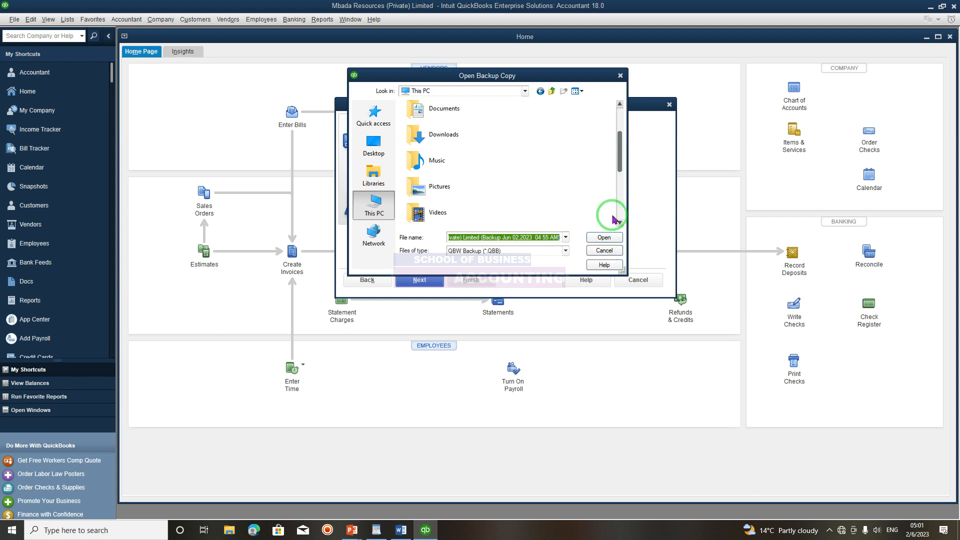
left_click(620, 223)
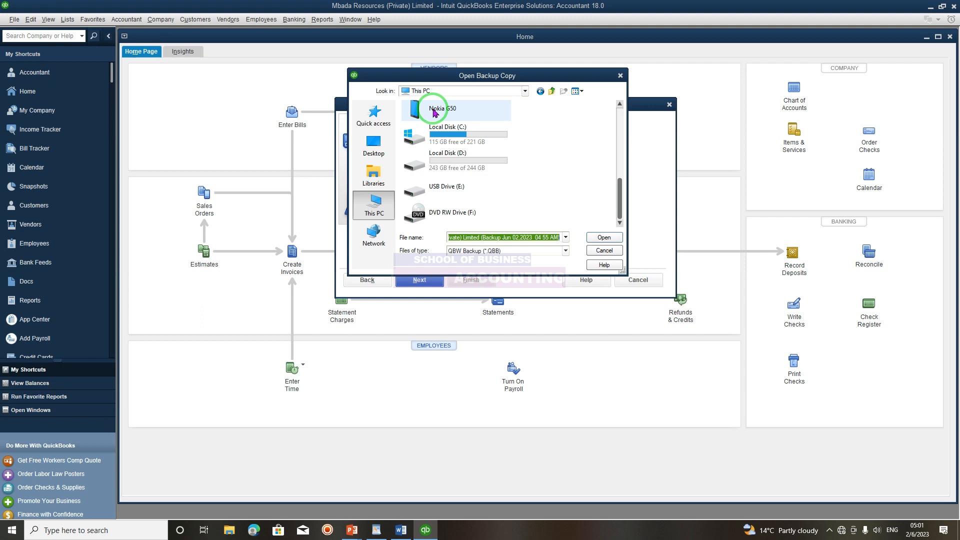
double_click(433, 111)
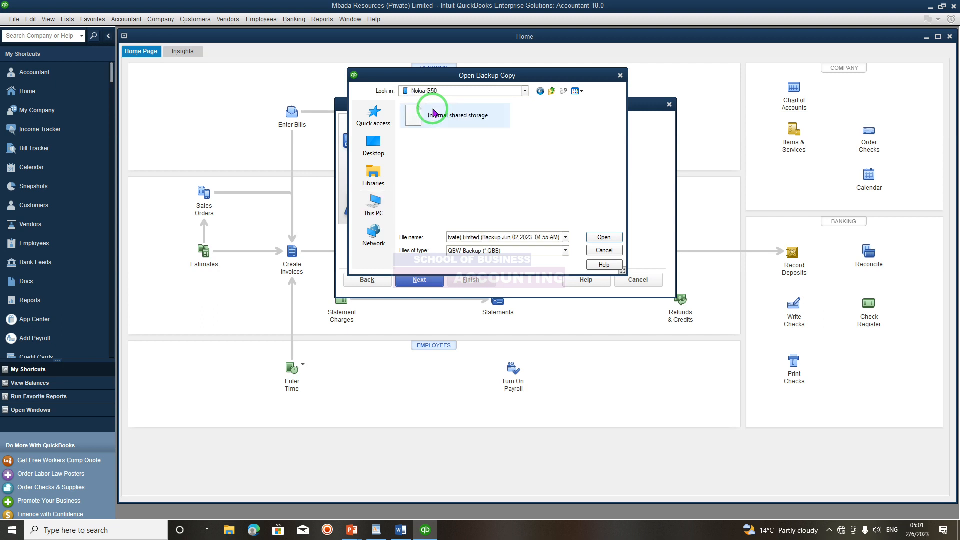
double_click(437, 116)
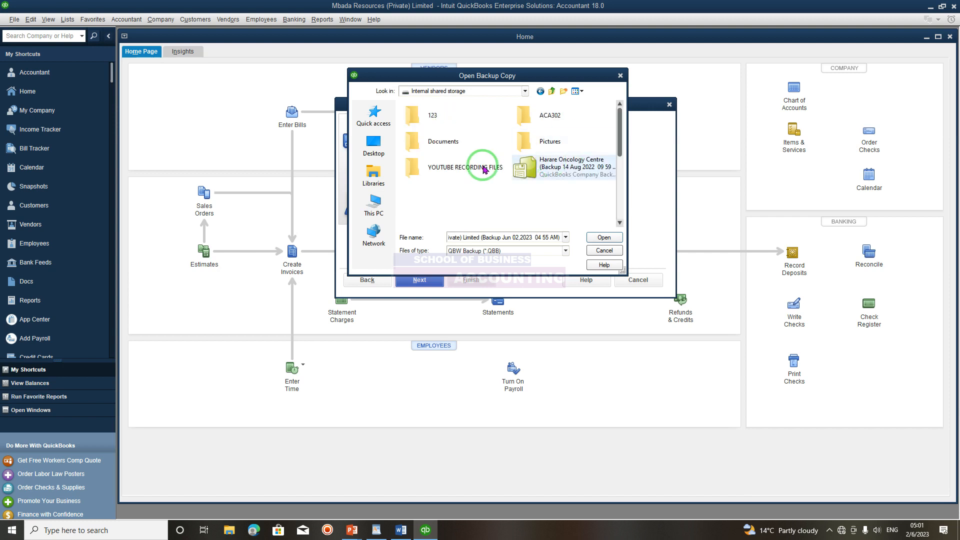
- Select and open the Mbada Resources (Private) Limited backup of Jun 02,2023 from the phone's storage
left_click(620, 223)
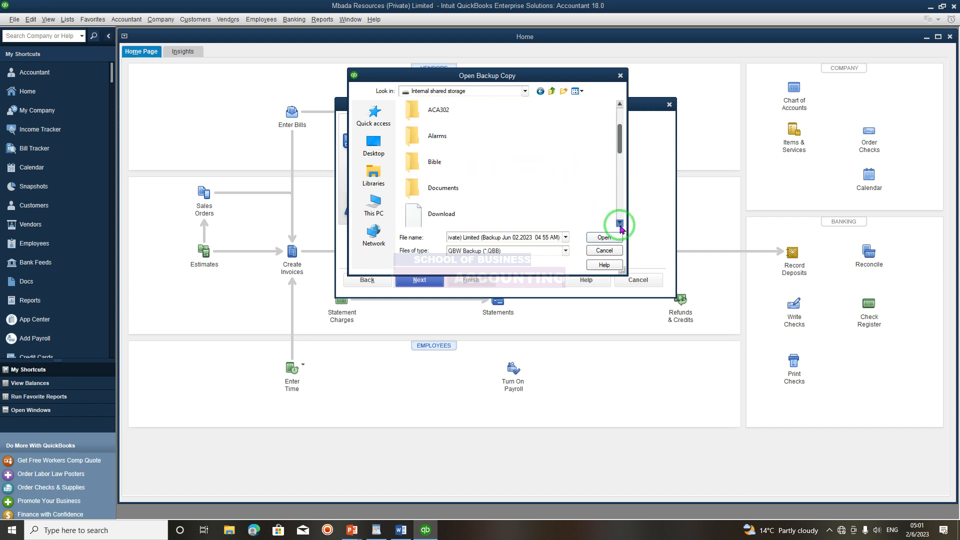
left_click(620, 224)
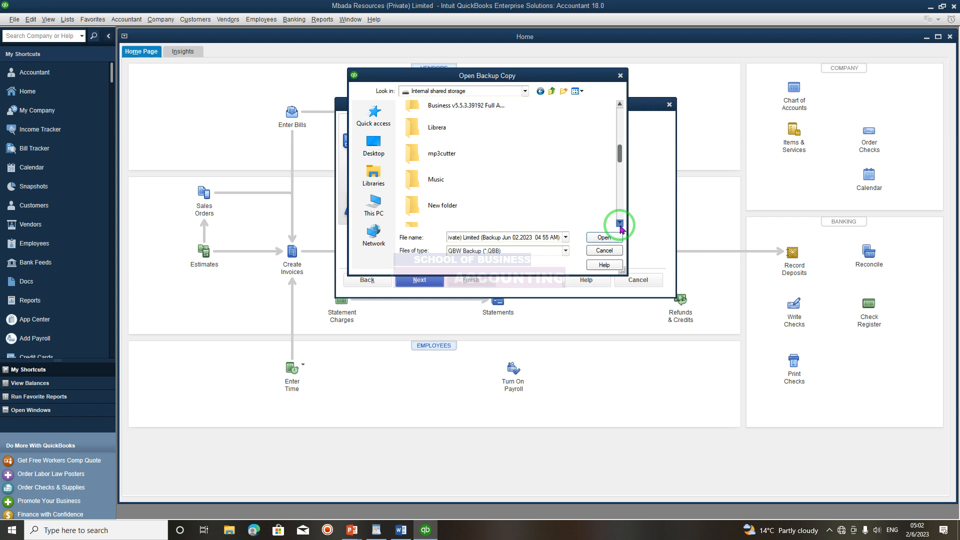
left_click(620, 223)
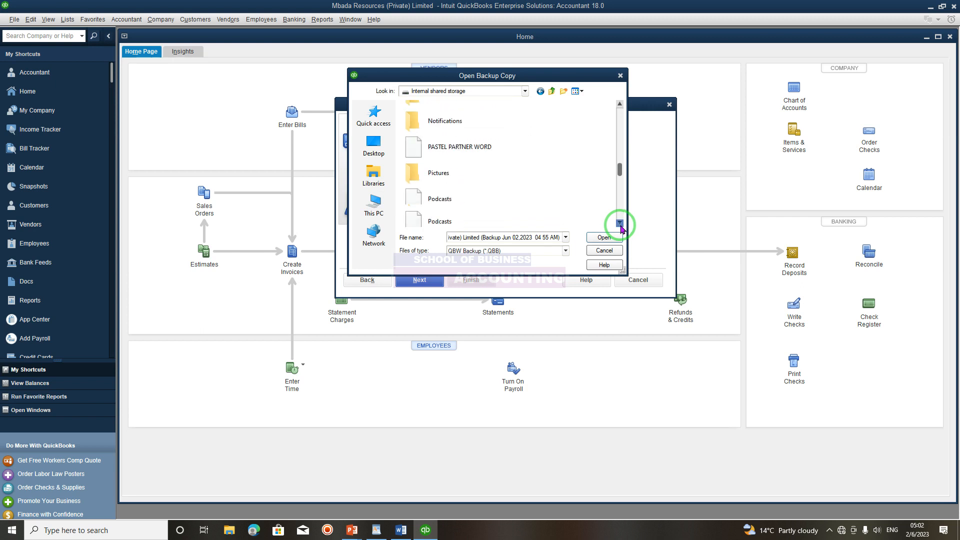
left_click(620, 223)
left_click(620, 224)
left_click(620, 224)
left_click(620, 223)
left_click(620, 224)
left_click(620, 224)
left_click(620, 223)
left_click(620, 224)
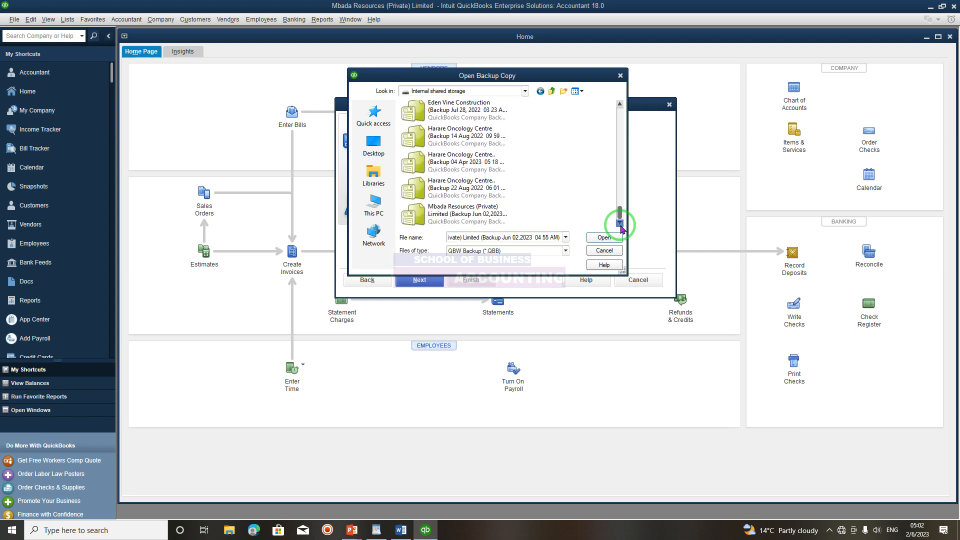
left_click(461, 213)
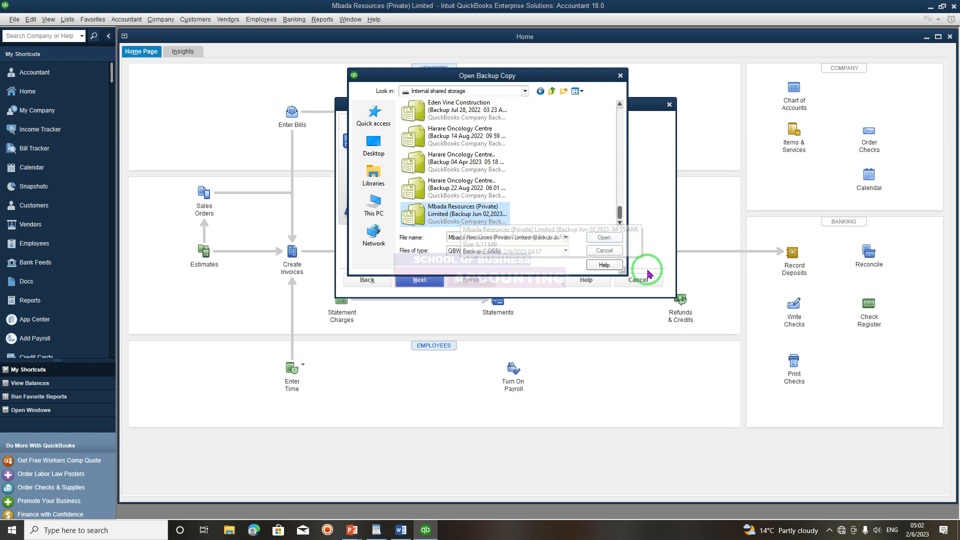
left_click(604, 239)
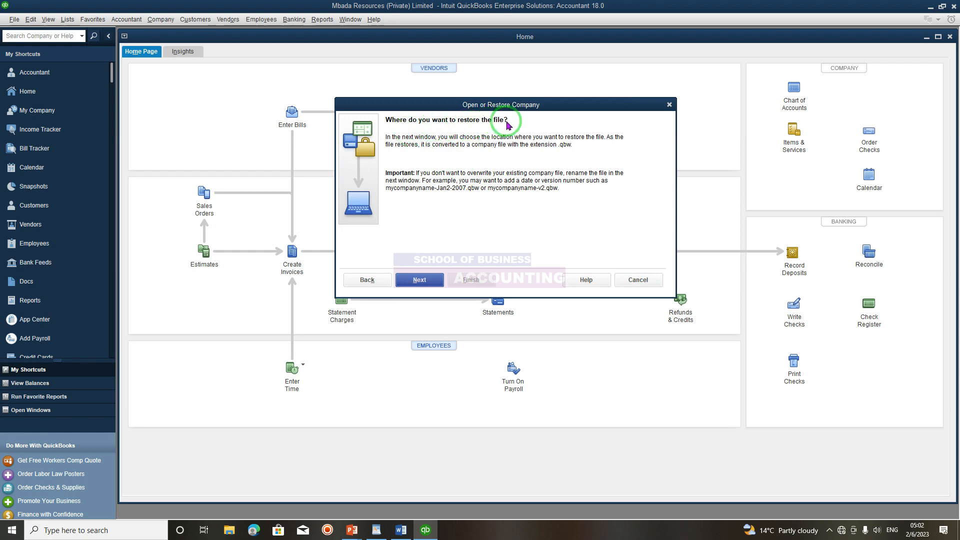
- Try to restore the backup into the Company Files folder under the file name "Mbada Resources (Private) Limited." with an added full stop
left_click(420, 280)
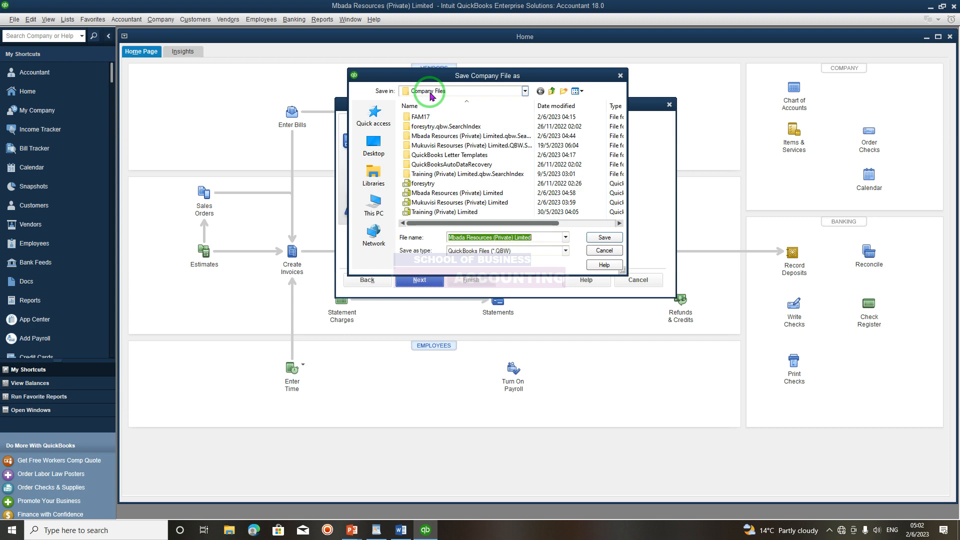
left_click(540, 238)
type(".")
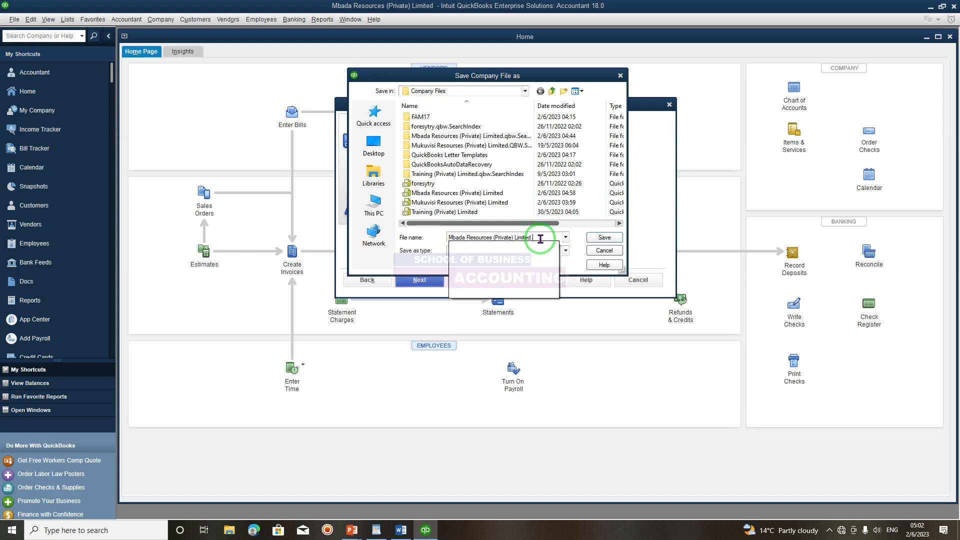
left_click(593, 239)
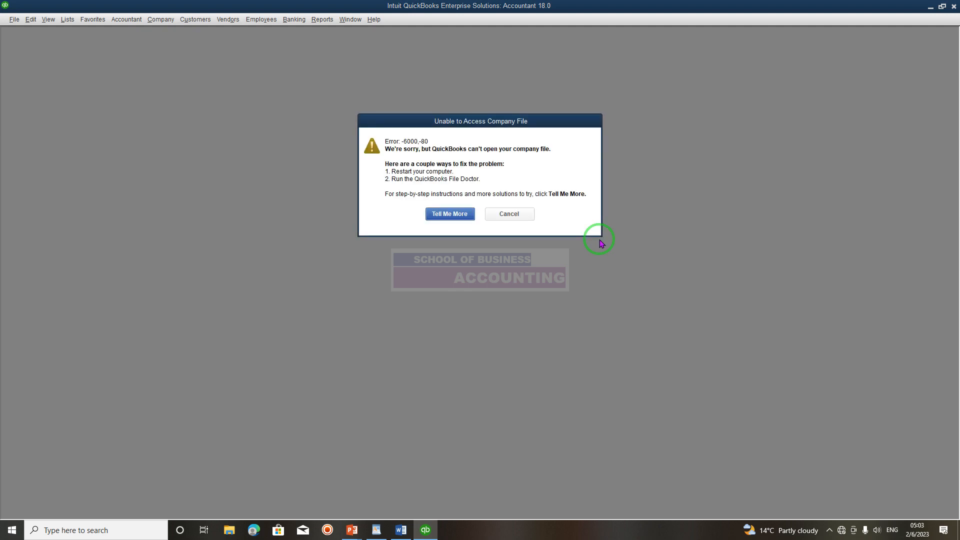
left_click(508, 214)
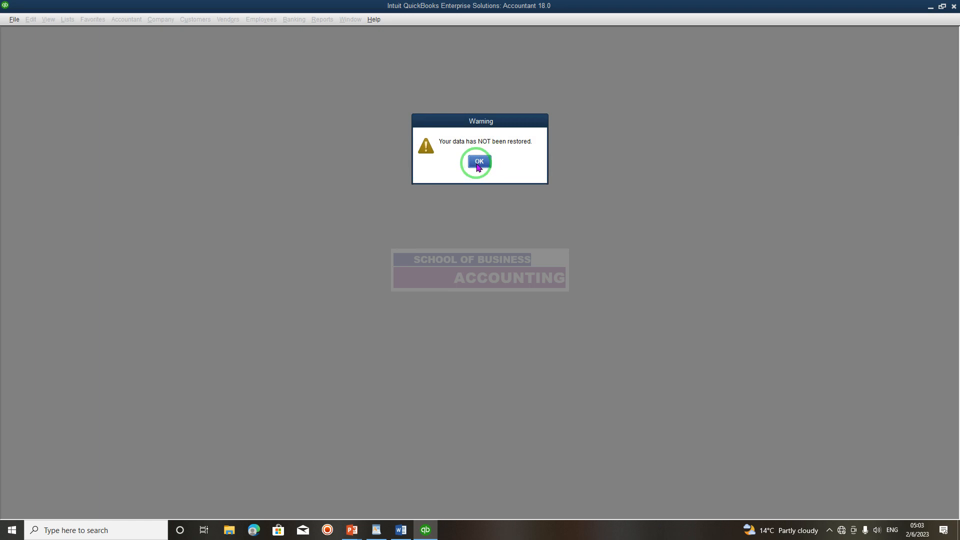
left_click(478, 163)
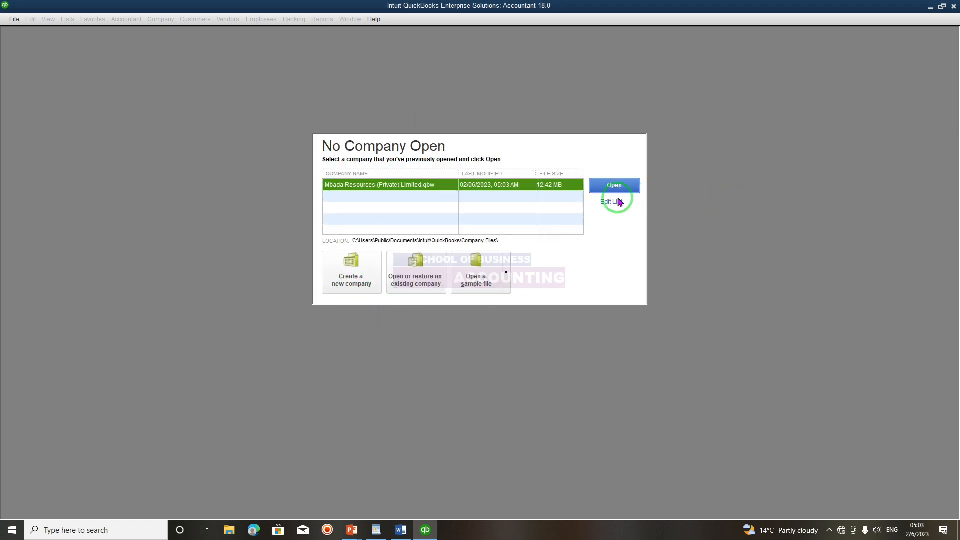
- Start a new company restore from a backup copy, keeping Local backup as the storage location
left_click(15, 20)
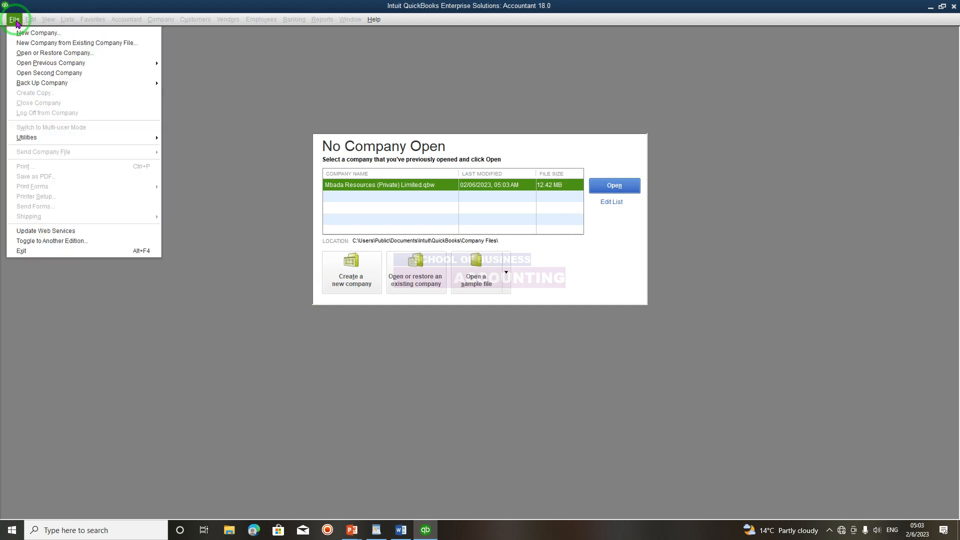
left_click(37, 55)
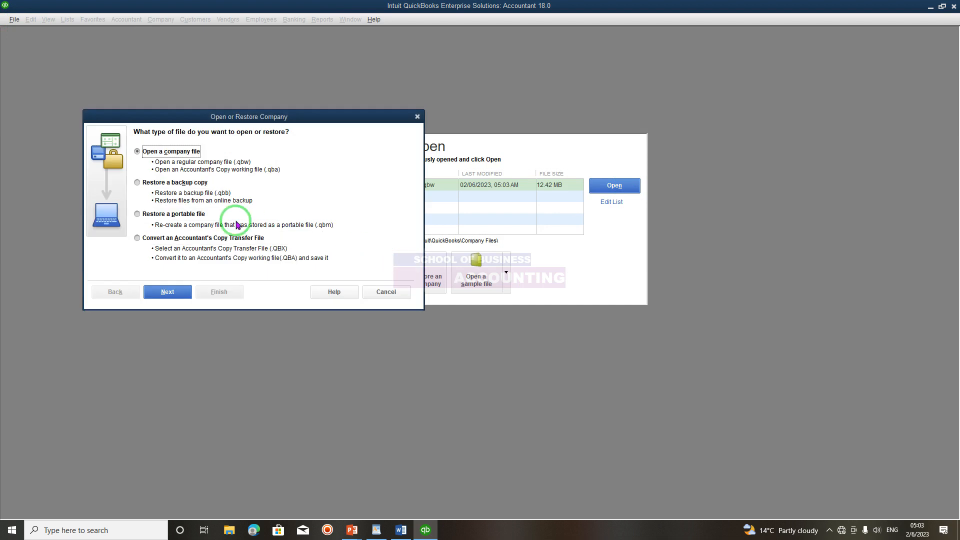
left_click(138, 182)
left_click_drag(258, 117, 523, 71)
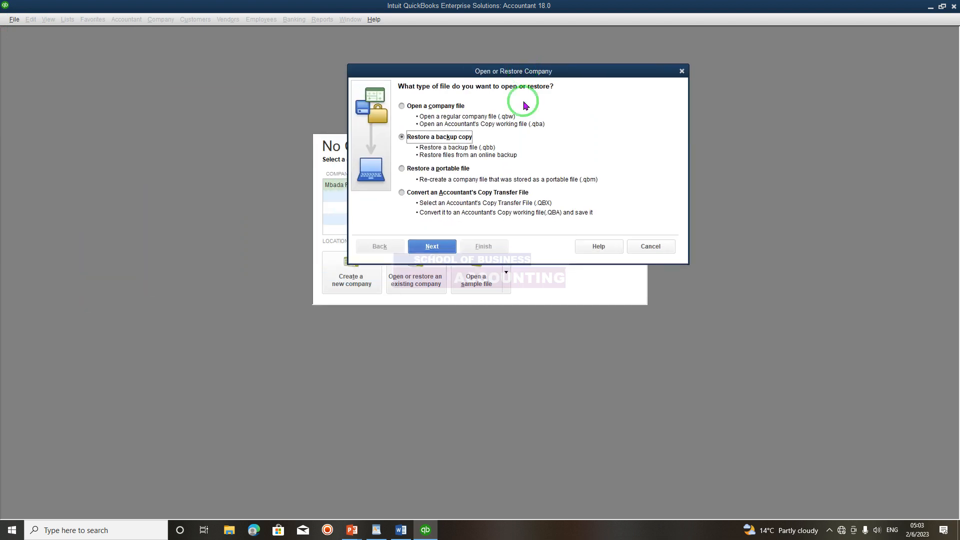
left_click(433, 246)
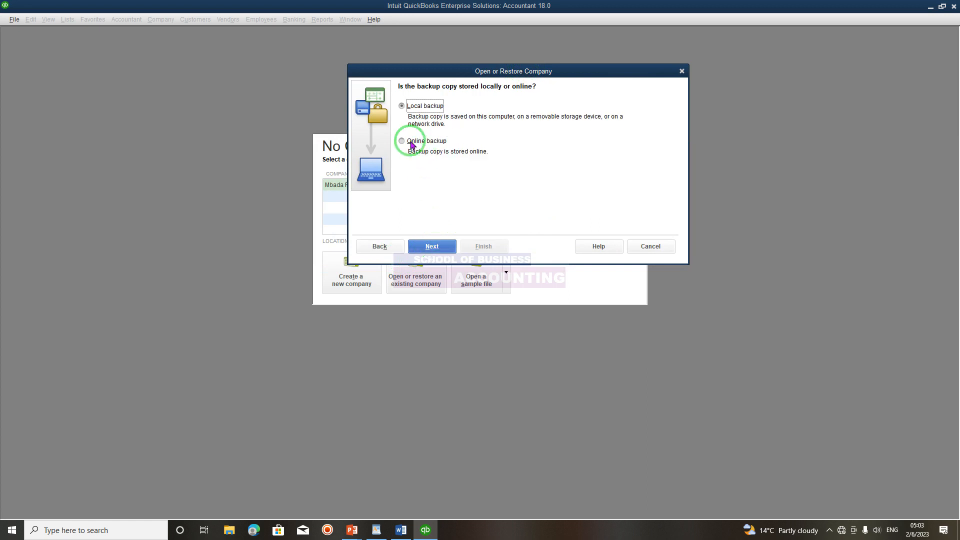
left_click(435, 248)
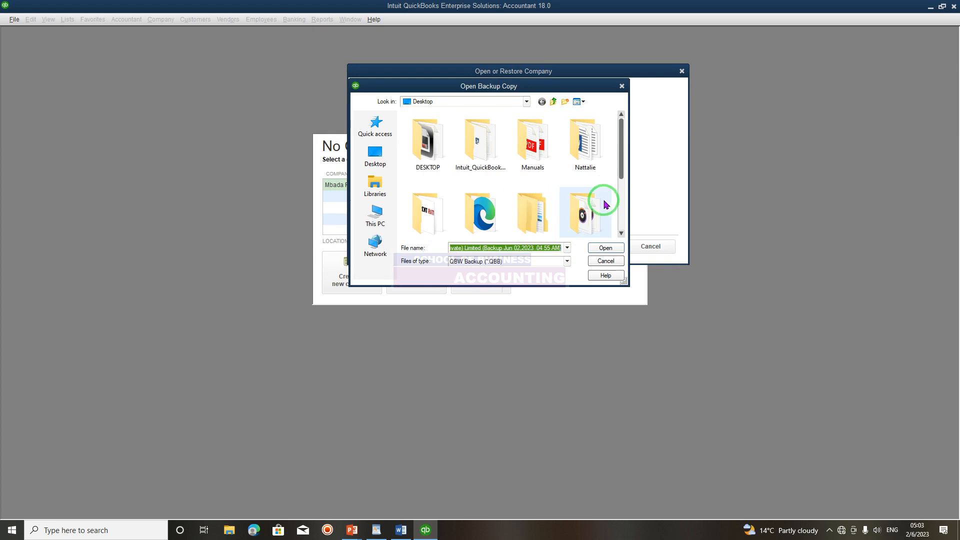
- Open the Mbada Resources (Private) Limited backup of Jun 02,2023 04 55 AM from the Desktop
left_click_drag(621, 160, 624, 216)
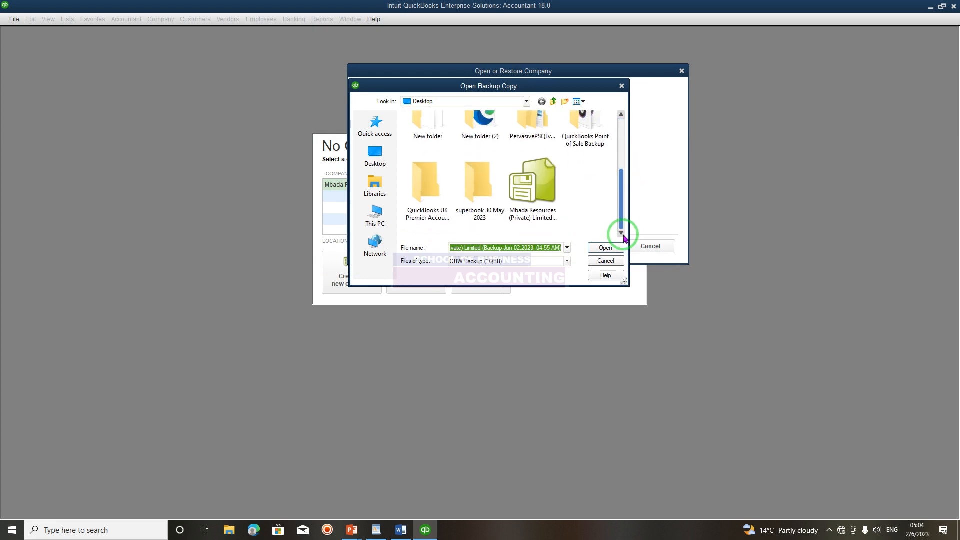
left_click(548, 188)
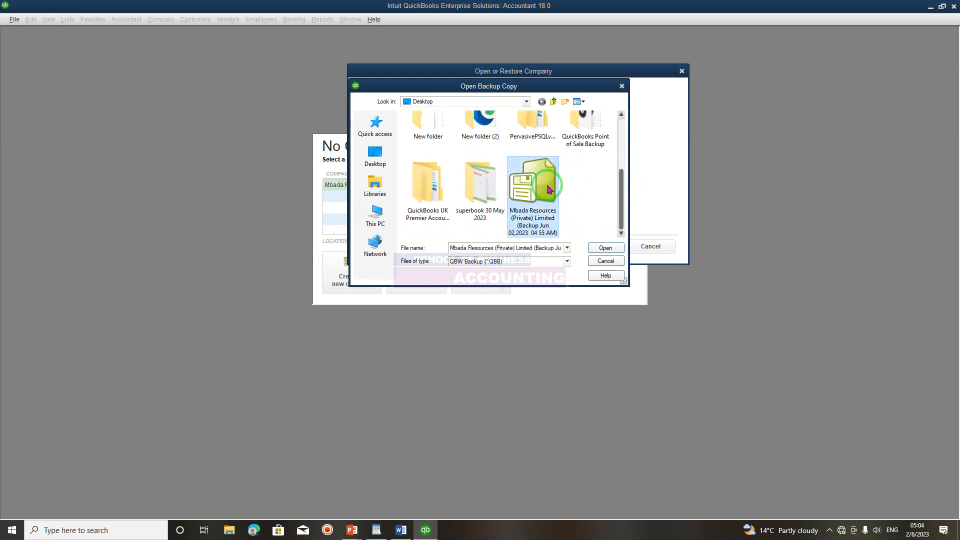
left_click(600, 248)
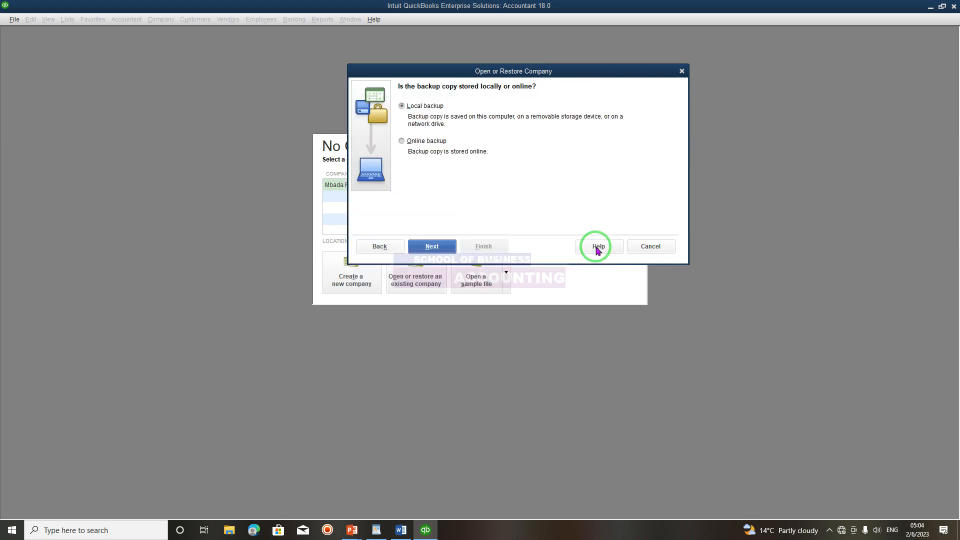
- Proceed with the local backup restore to choosing the save location and file name for the restored company file
left_click(432, 250)
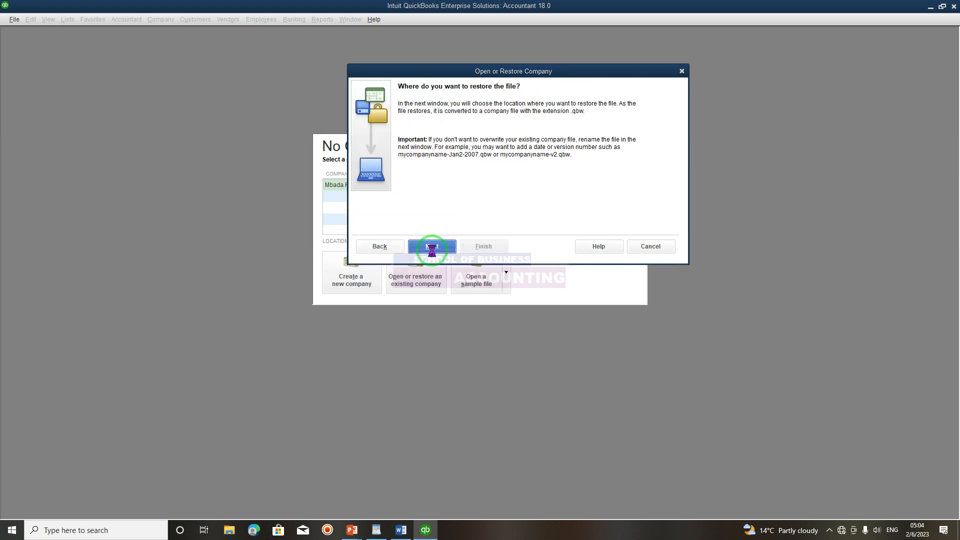
left_click(491, 234)
left_click(533, 249)
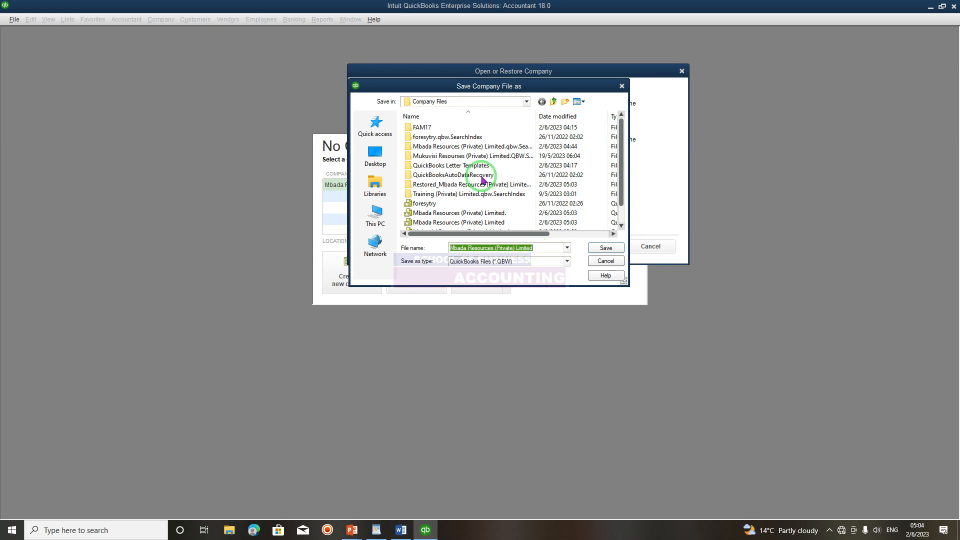
- Try to restore the backup over the existing Mbada Resources (Private) Limited file in the Company Files folder, agreeing to replace it
left_click(606, 249)
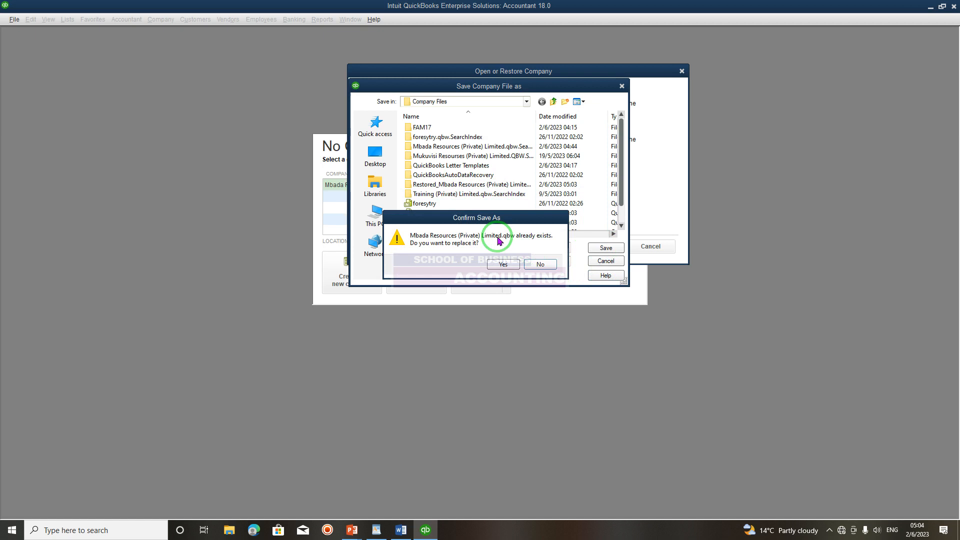
left_click_drag(453, 216, 479, 136)
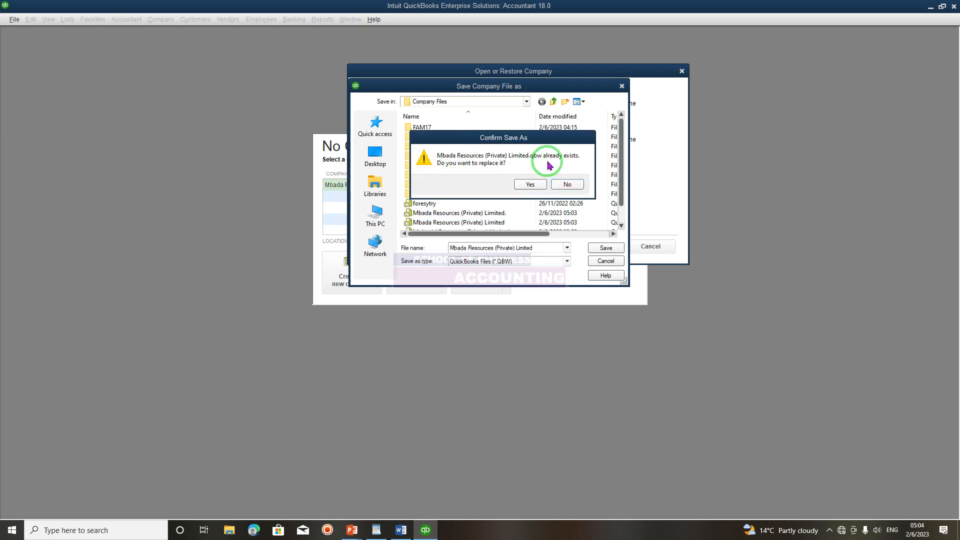
left_click(531, 184)
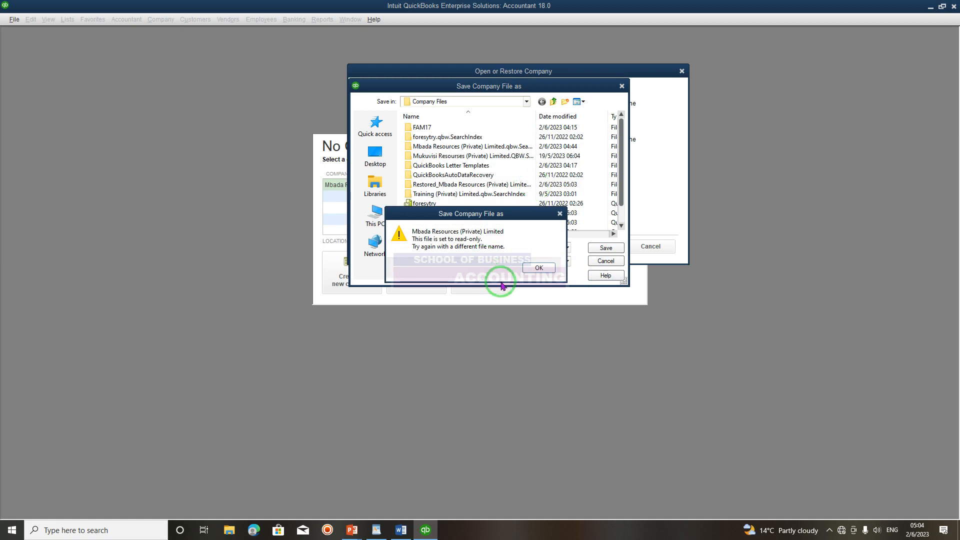
left_click(536, 267)
- Add a full stop to the end of the restored company's file name and restore the backup into the Company Files folder
left_click(534, 248)
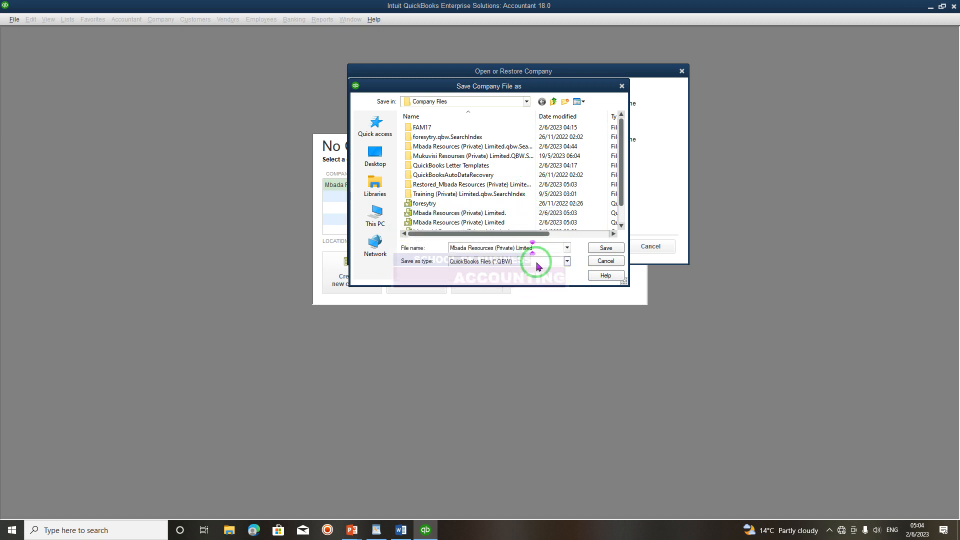
type(".")
left_click(614, 247)
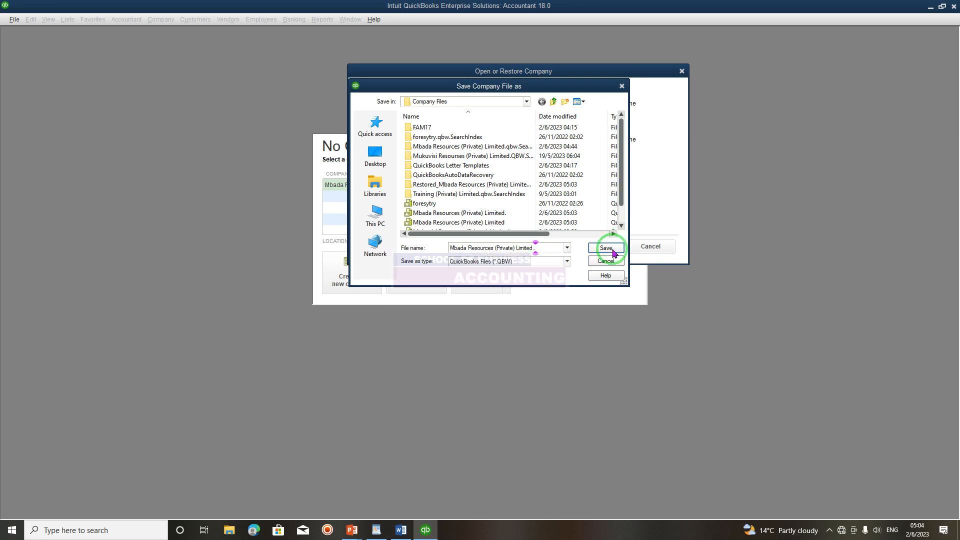
left_click(613, 247)
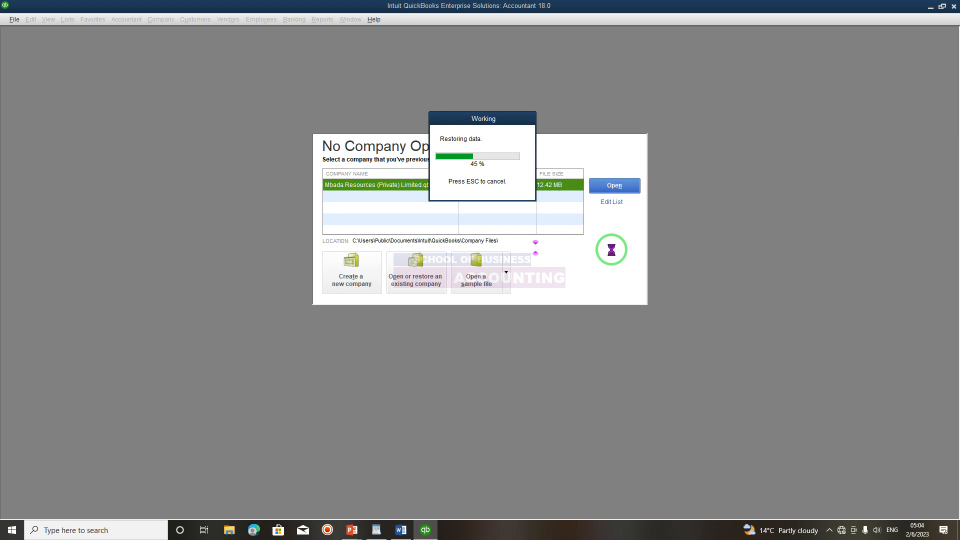